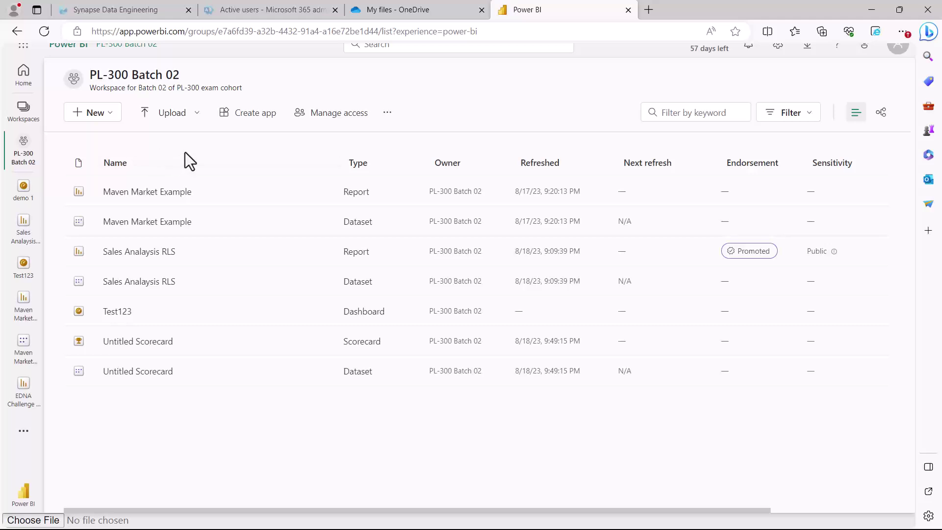
# Step: Start creating an app from the PL-300 Batch 02 workspace and enter the description "Test app"
pyautogui.click(256, 118)
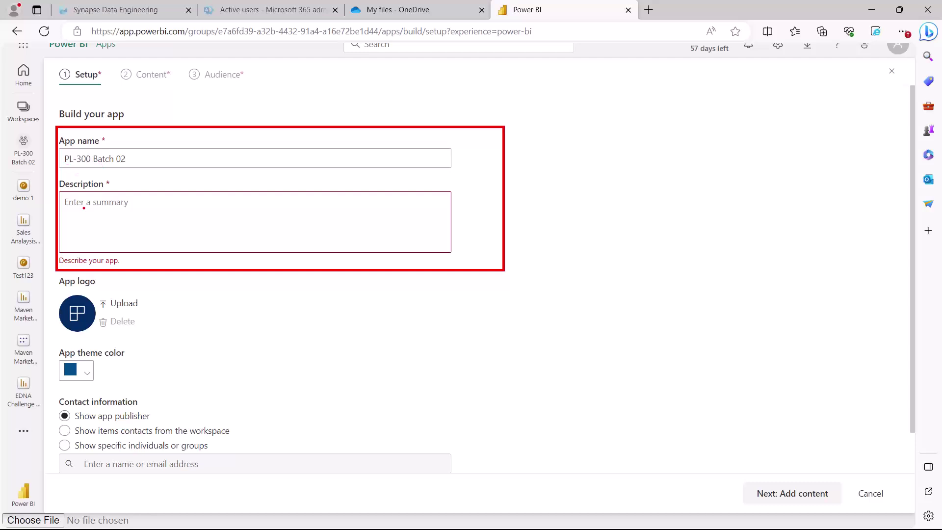
pyautogui.press('Escape')
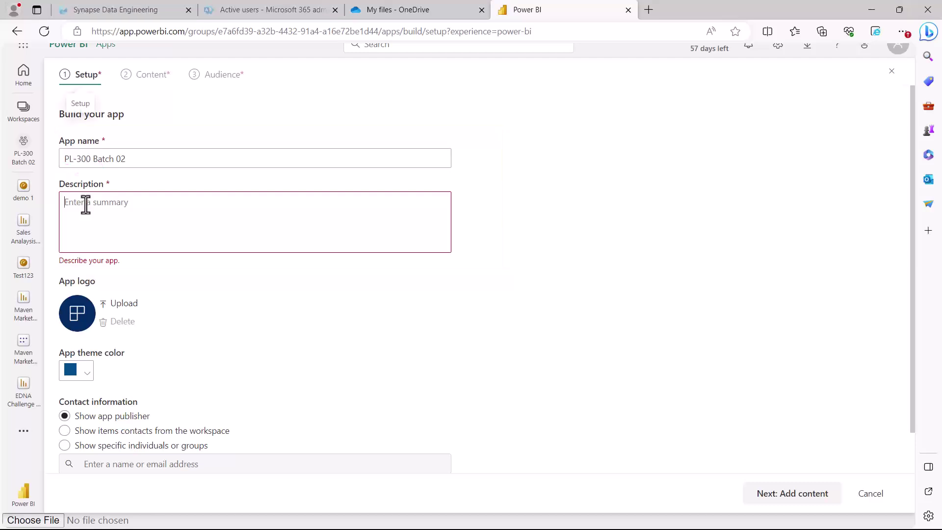
pyautogui.write('Test app')
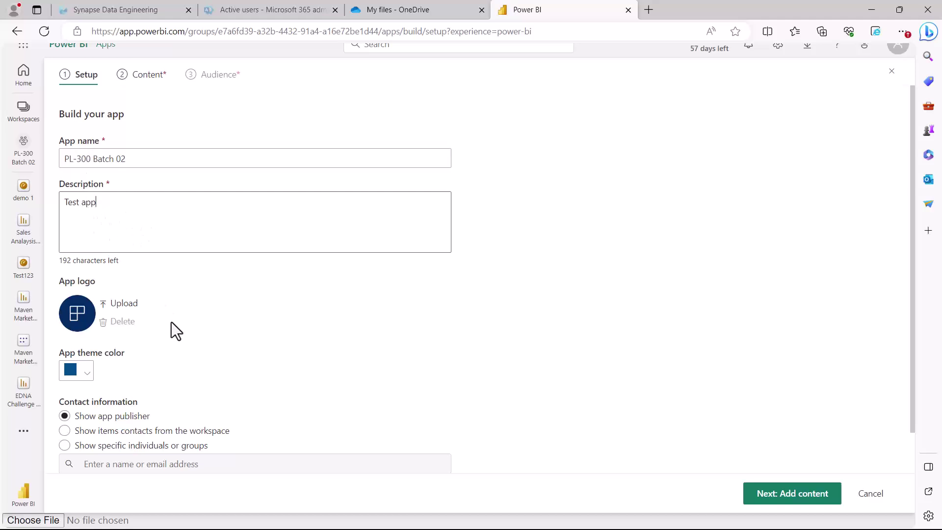
pyautogui.scroll(-1, 172, 323)
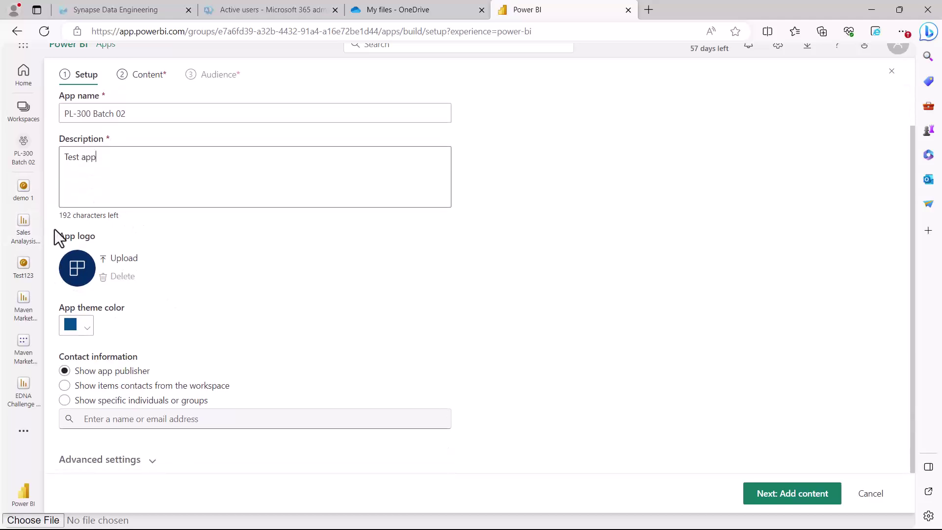
pyautogui.moveTo(52, 224); pyautogui.dragTo(153, 299)
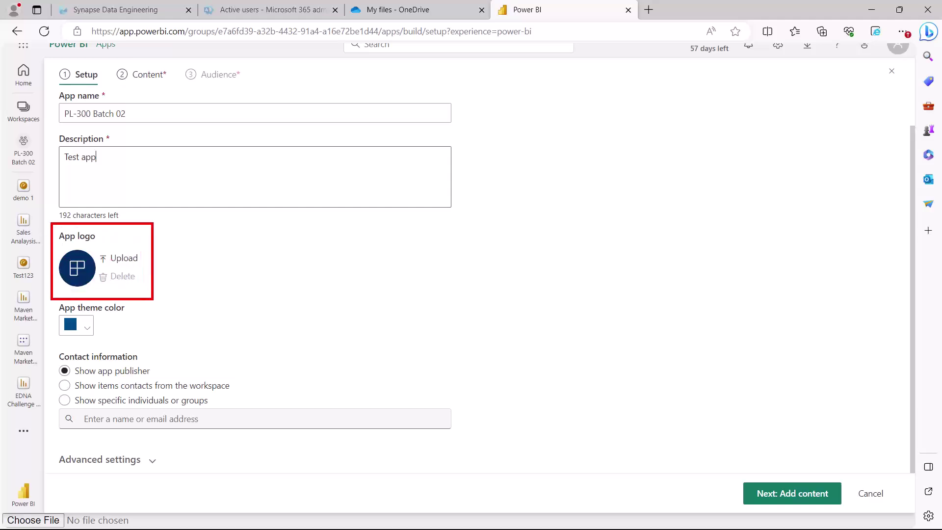
pyautogui.moveTo(60, 246); pyautogui.dragTo(92, 243)
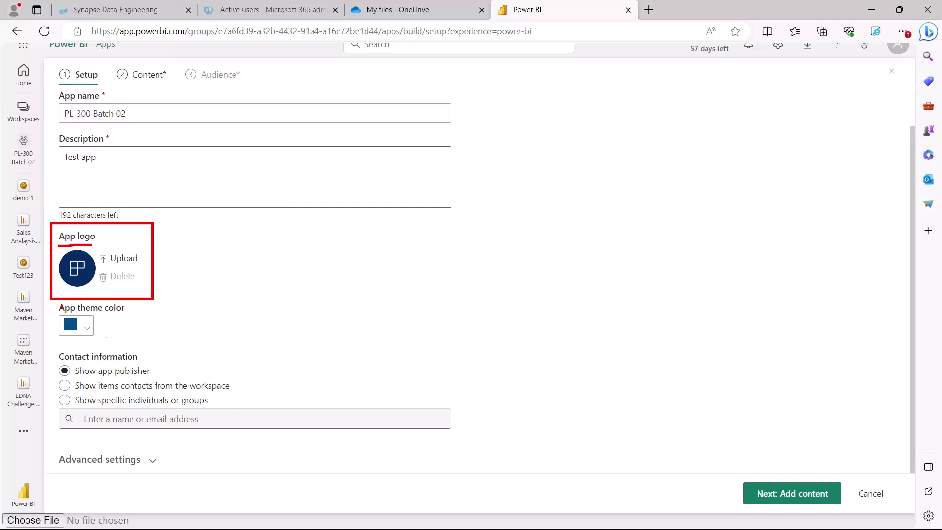
pyautogui.moveTo(52, 312); pyautogui.dragTo(137, 311)
pyautogui.moveTo(74, 364)
pyautogui.mouseDown()
pyautogui.moveTo(139, 360)
pyautogui.moveTo(117, 375)
pyautogui.moveTo(138, 374)
pyautogui.moveTo(118, 394)
pyautogui.moveTo(227, 395)
pyautogui.mouseUp()
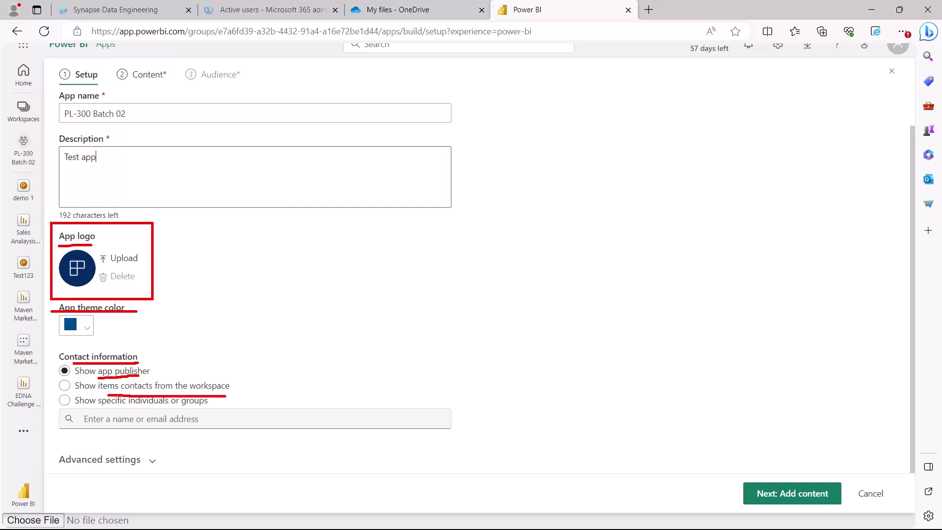
pyautogui.moveTo(113, 408); pyautogui.dragTo(205, 407)
pyautogui.press('Escape')
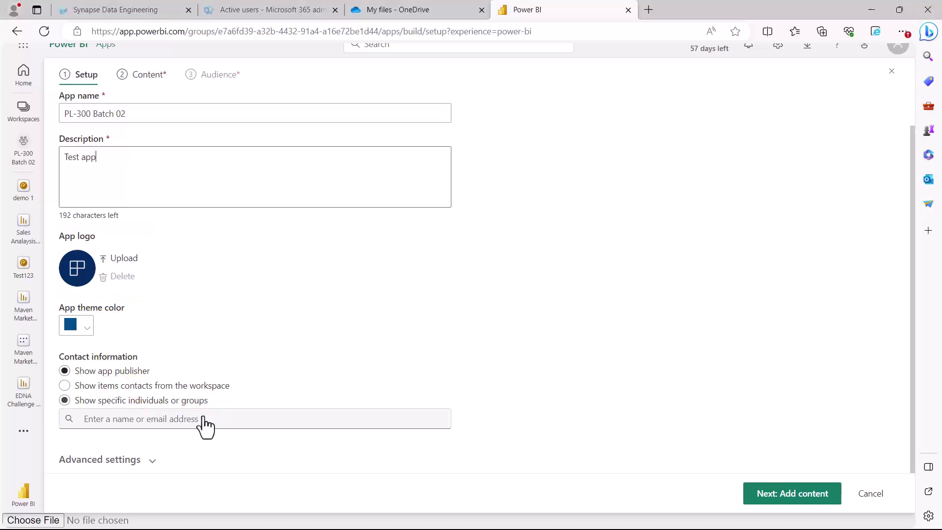
# Step: Expand the app's advanced settings to view the navigation pane, global app settings and support site options
pyautogui.click(152, 461)
pyautogui.click(201, 400)
pyautogui.scroll(-4, 241, 385)
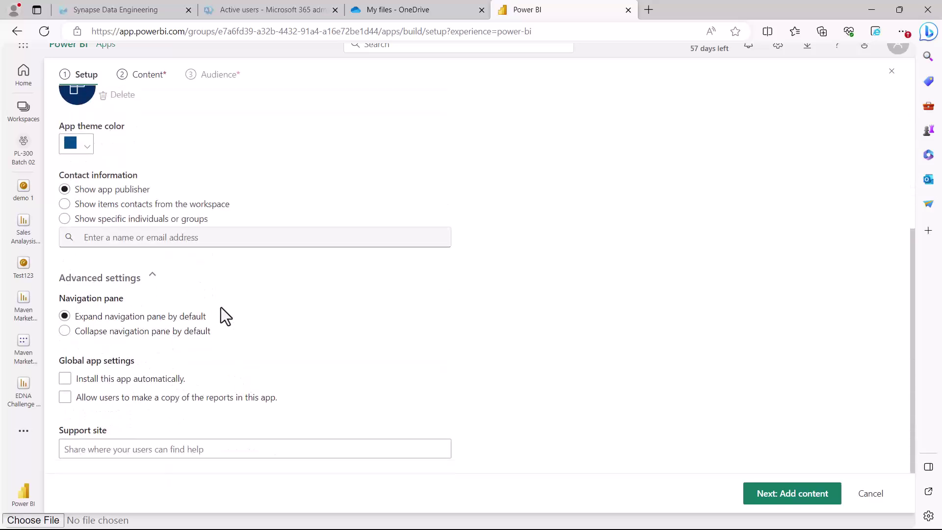
pyautogui.moveTo(63, 305)
pyautogui.mouseDown()
pyautogui.moveTo(123, 301)
pyautogui.moveTo(84, 324)
pyautogui.moveTo(190, 322)
pyautogui.mouseUp()
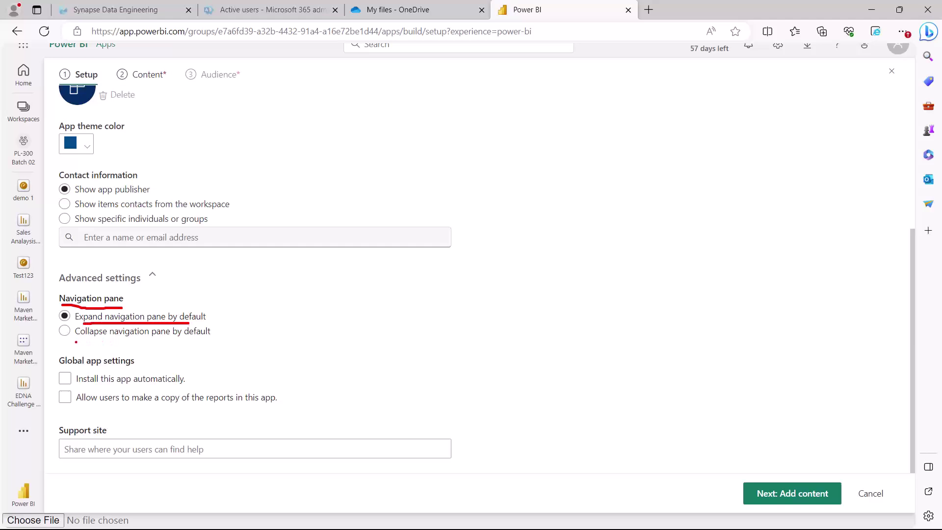
pyautogui.moveTo(76, 342); pyautogui.dragTo(210, 343)
pyautogui.moveTo(213, 302)
pyautogui.mouseDown()
pyautogui.moveTo(221, 307)
pyautogui.moveTo(219, 349)
pyautogui.mouseUp()
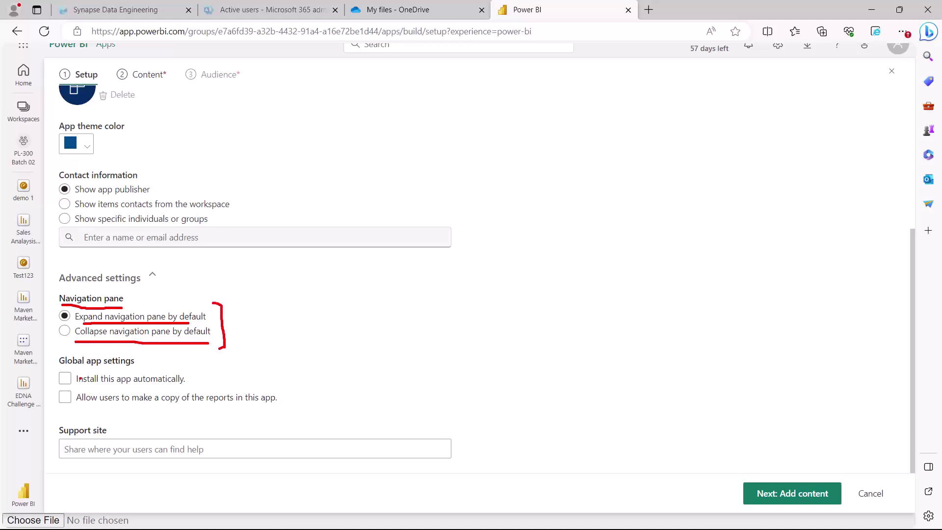
pyautogui.moveTo(61, 366); pyautogui.dragTo(132, 365)
pyautogui.moveTo(79, 387); pyautogui.dragTo(190, 388)
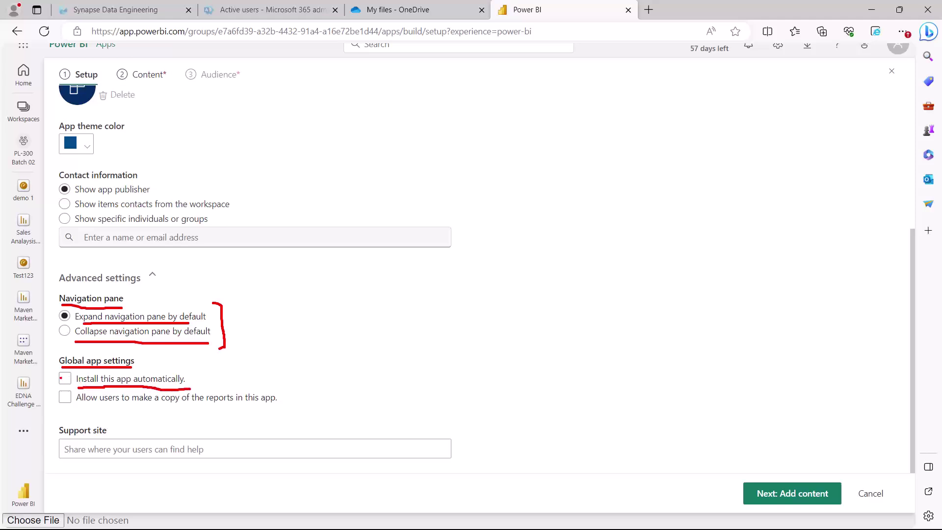
pyautogui.moveTo(61, 377); pyautogui.dragTo(76, 373)
pyautogui.moveTo(78, 409); pyautogui.dragTo(283, 405)
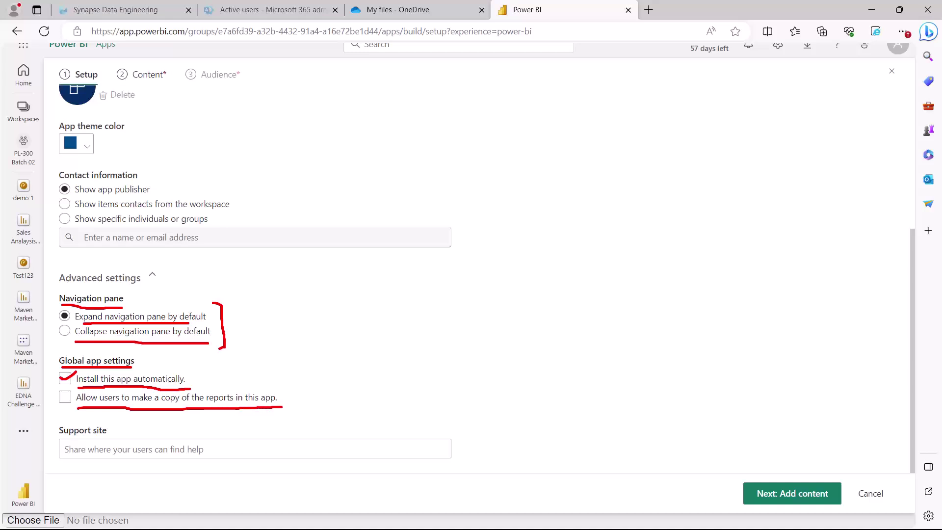
pyautogui.moveTo(58, 394); pyautogui.dragTo(79, 392)
pyautogui.press('Escape')
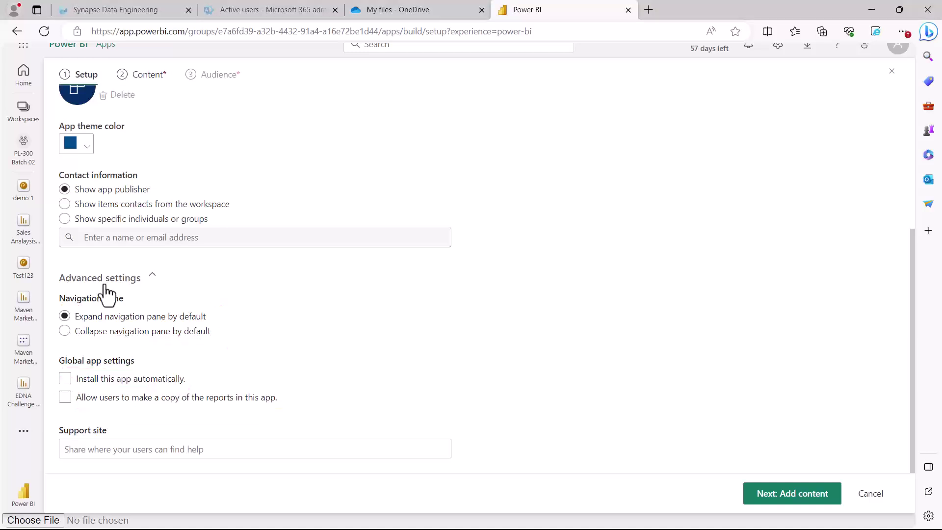
pyautogui.scroll(3, 280, 354)
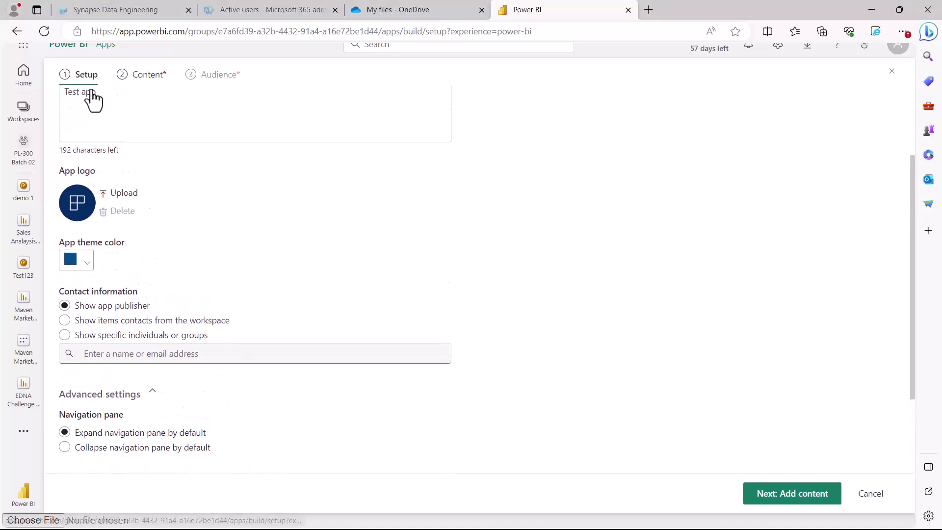
# Step: Proceed to the app's content stage and add a new section named "Introduction"
pyautogui.click(784, 505)
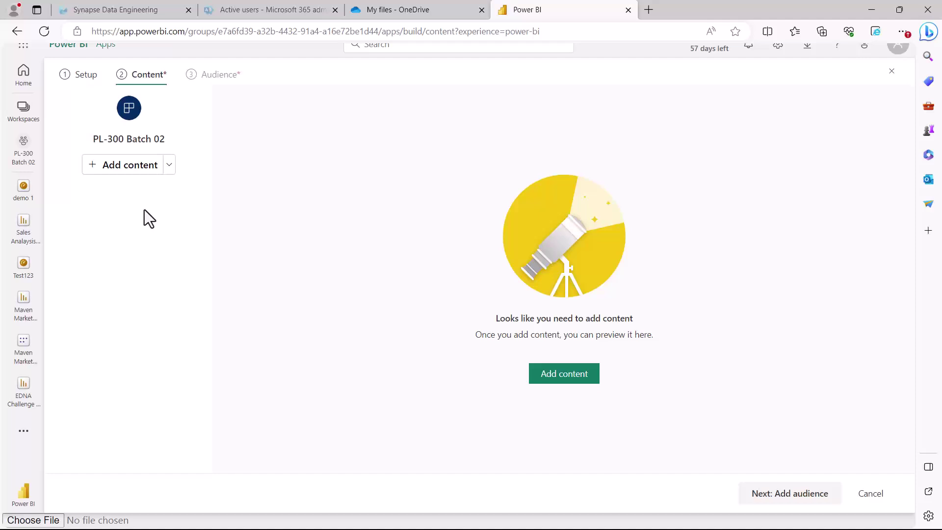
pyautogui.click(169, 169)
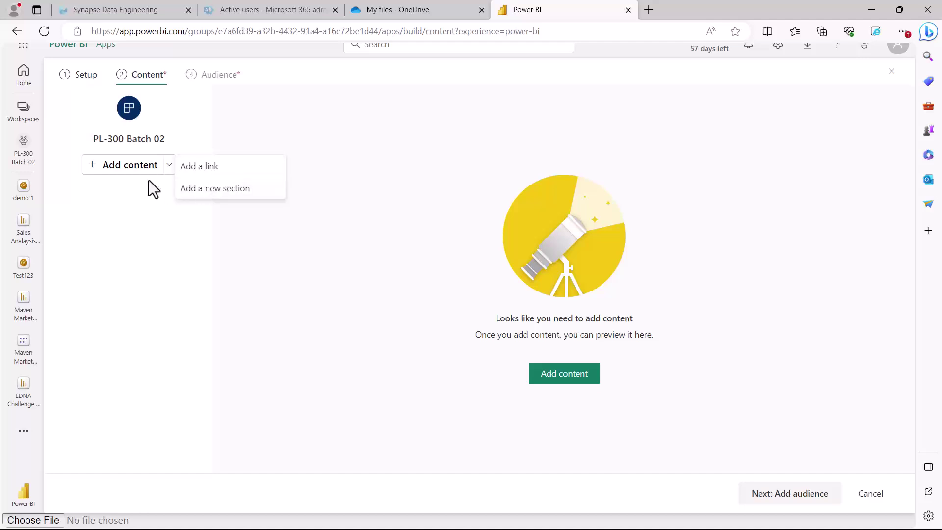
pyautogui.click(194, 193)
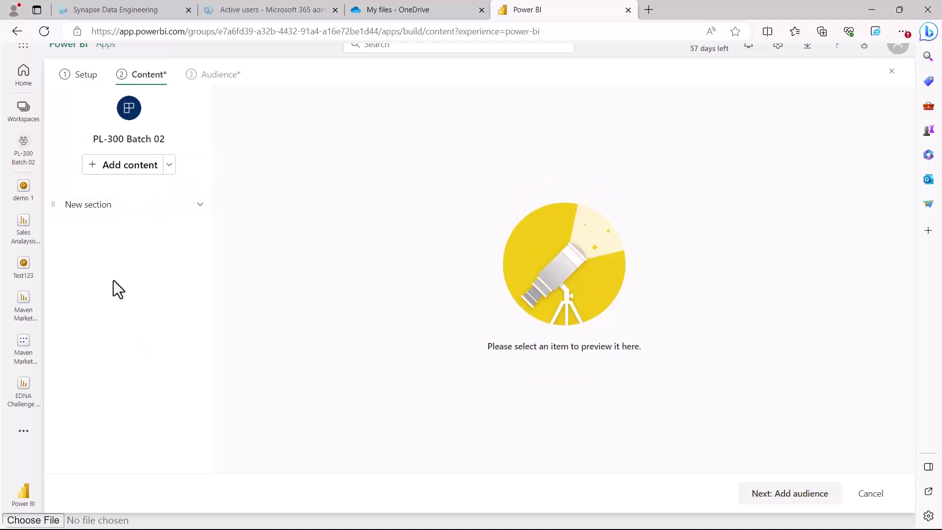
pyautogui.click(89, 205)
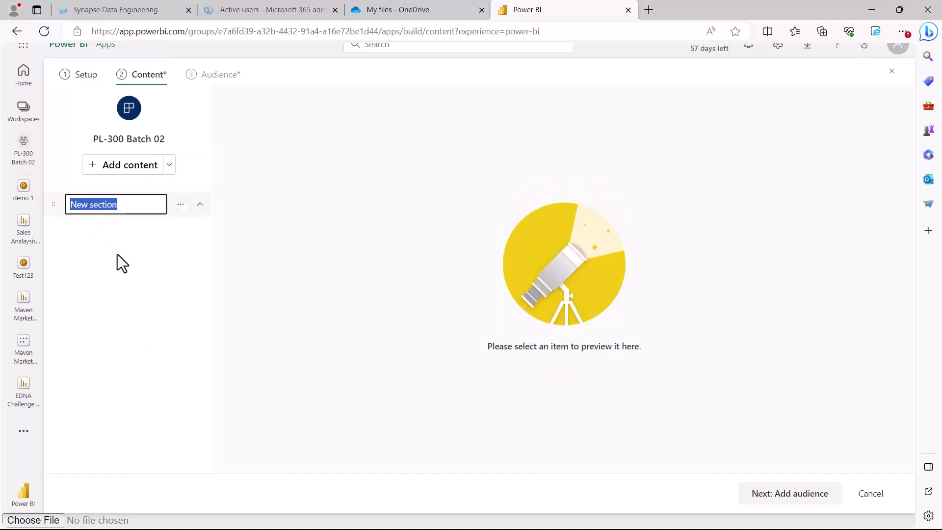
pyautogui.write('Introd')
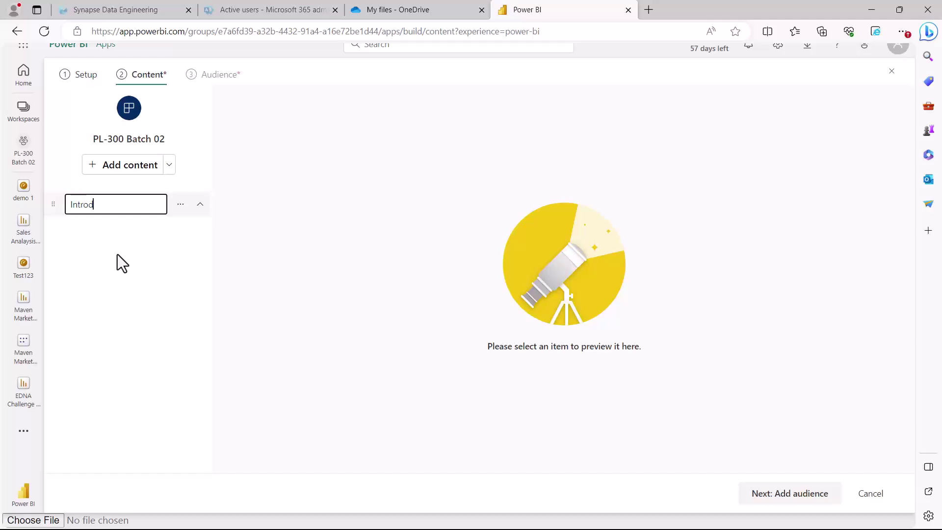
pyautogui.write('uction')
pyautogui.press('Return')
pyautogui.moveTo(73, 210)
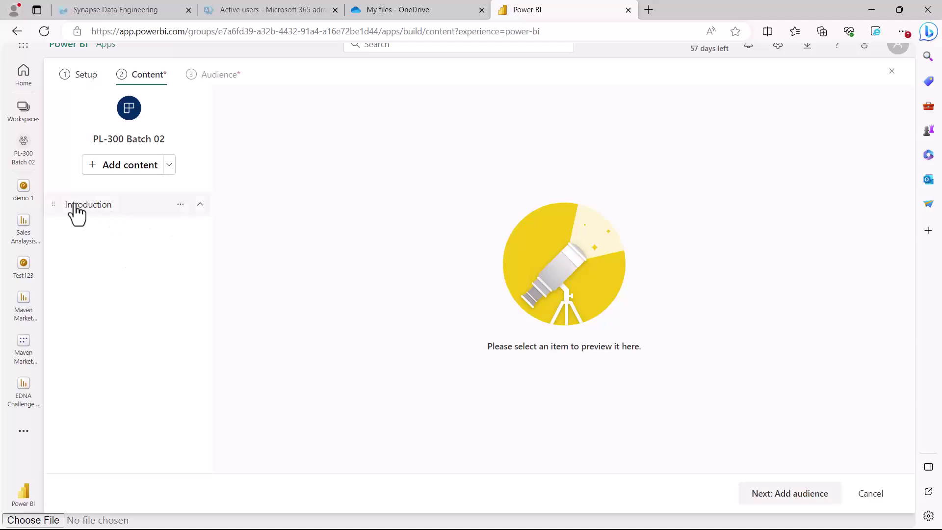
# Step: Check which actions are available for the Introduction section
pyautogui.click(180, 206)
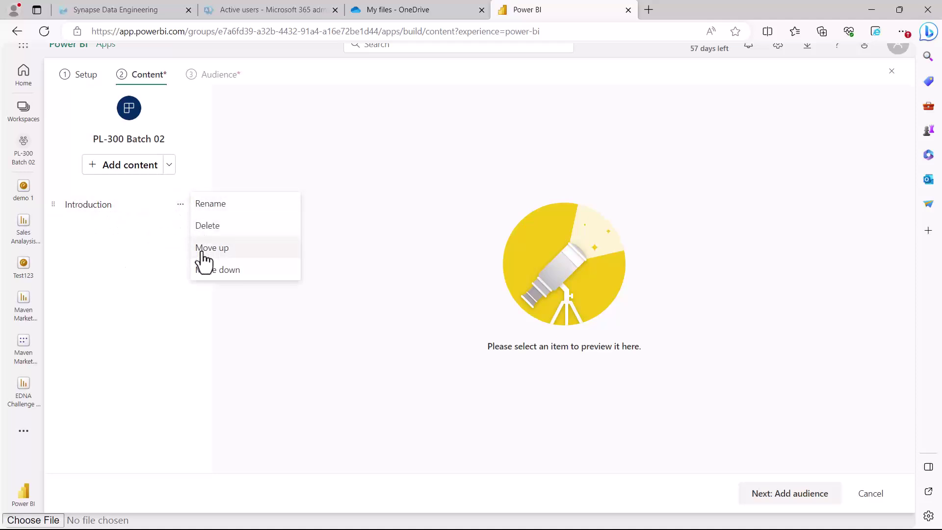
pyautogui.click(142, 269)
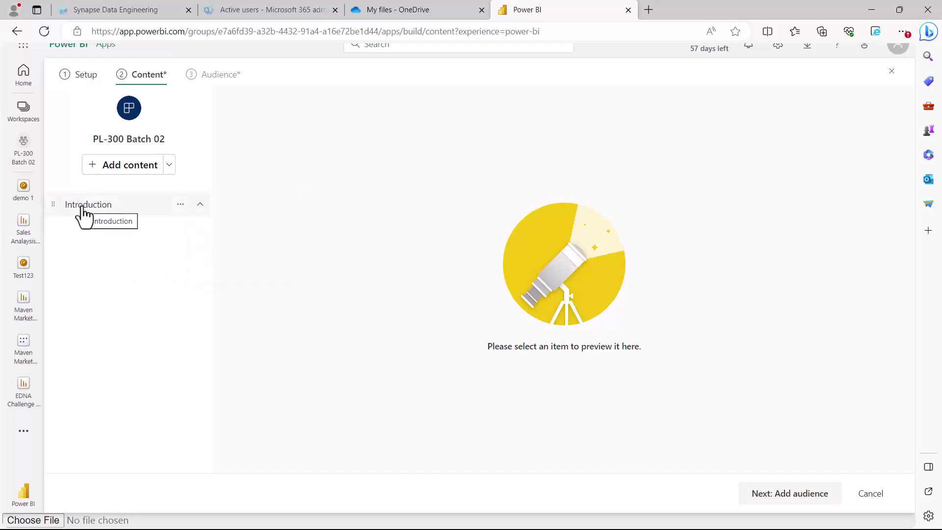
# Step: Open the form for adding a link to the app's content
pyautogui.click(170, 167)
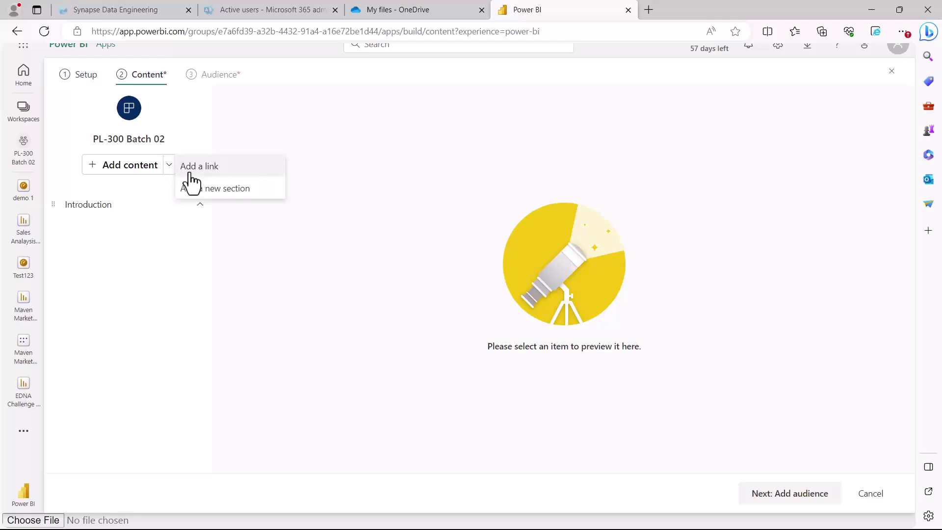
pyautogui.click(190, 169)
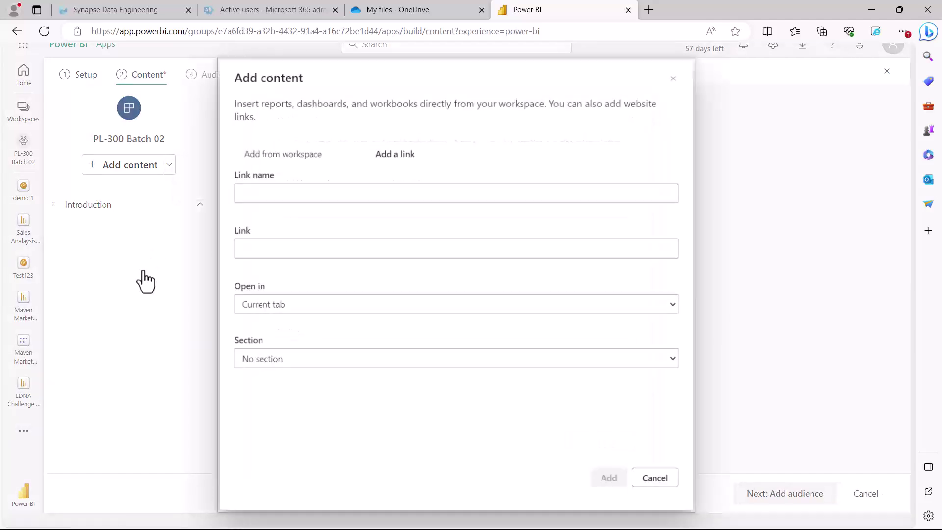
pyautogui.click(304, 196)
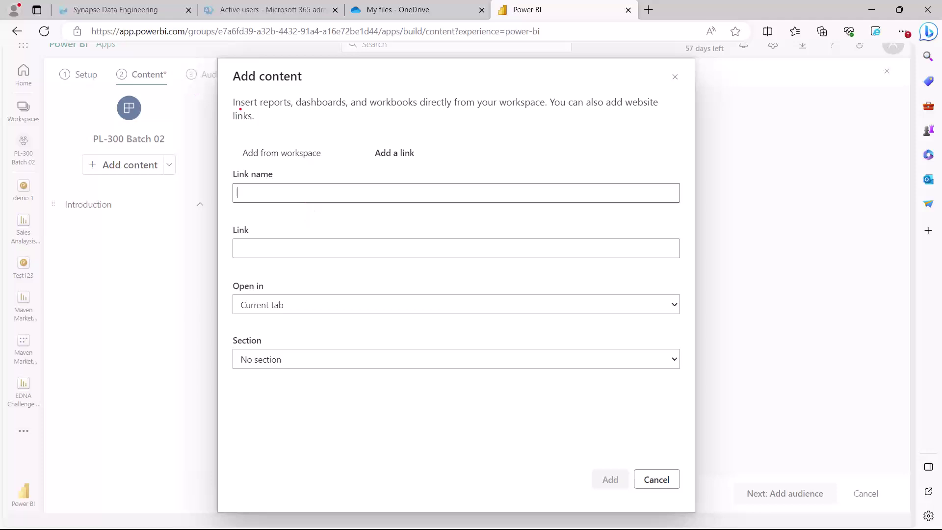
pyautogui.moveTo(240, 109); pyautogui.dragTo(652, 117)
pyautogui.moveTo(227, 135); pyautogui.dragTo(273, 134)
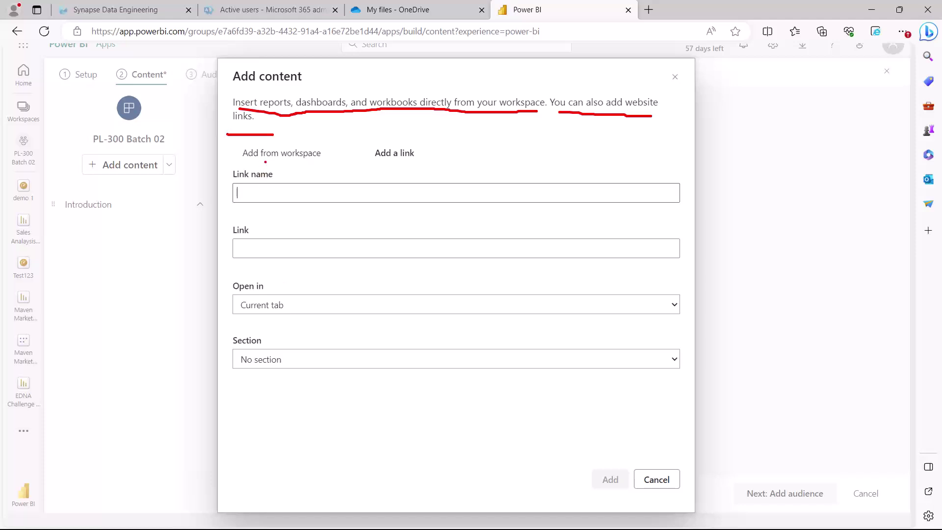
pyautogui.moveTo(242, 160); pyautogui.dragTo(304, 159)
pyautogui.moveTo(378, 162); pyautogui.dragTo(427, 162)
pyautogui.press('Escape')
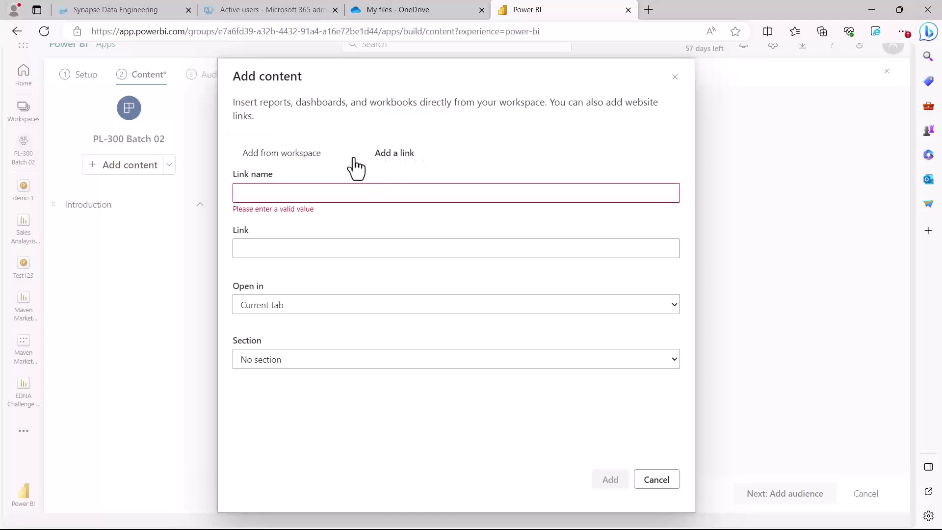
# Step: Select the Test123 dashboard and the Sales Analaysis RLS report from the workspace as app content
pyautogui.click(293, 156)
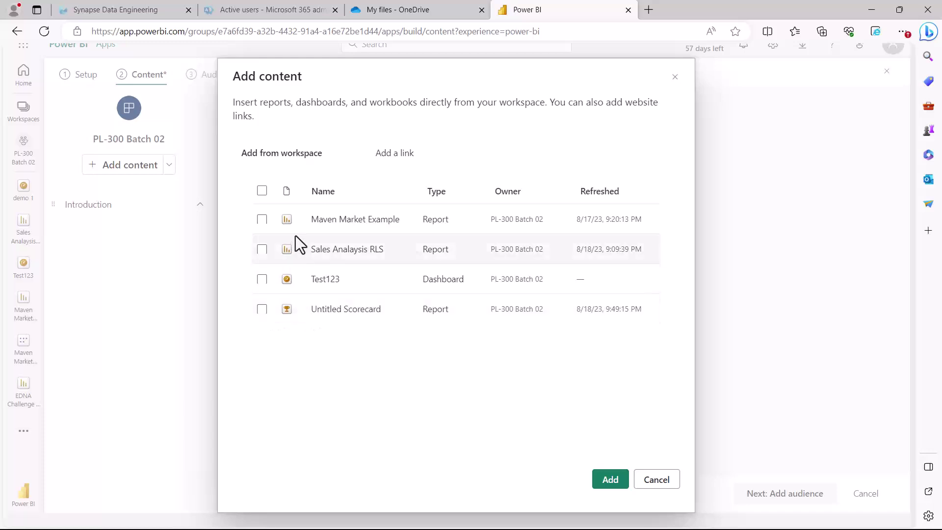
pyautogui.click(262, 282)
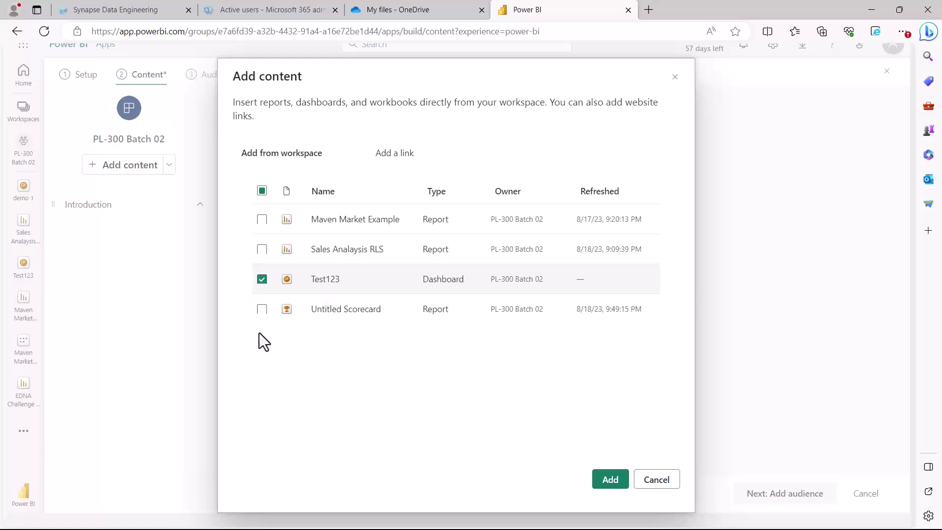
pyautogui.click(261, 250)
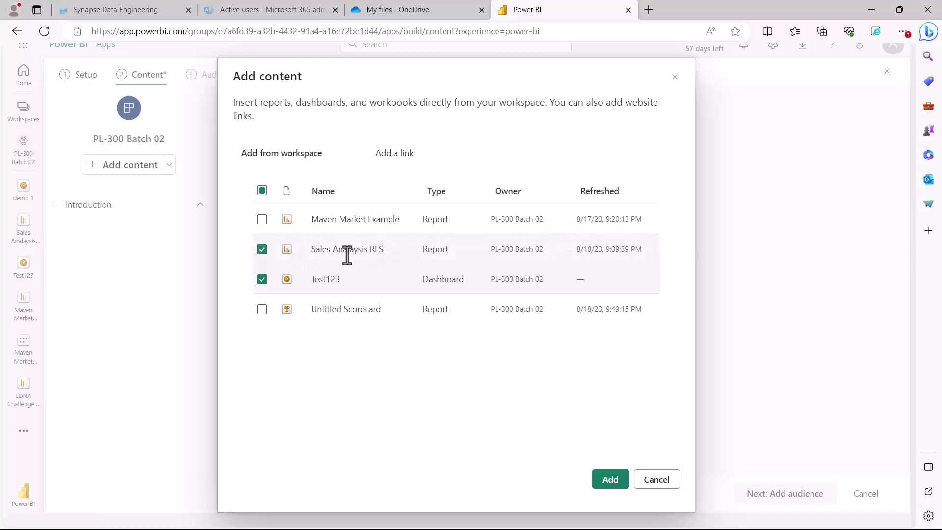
# Step: Examine the fields for adding a link, including the choices for where the link opens
pyautogui.click(395, 156)
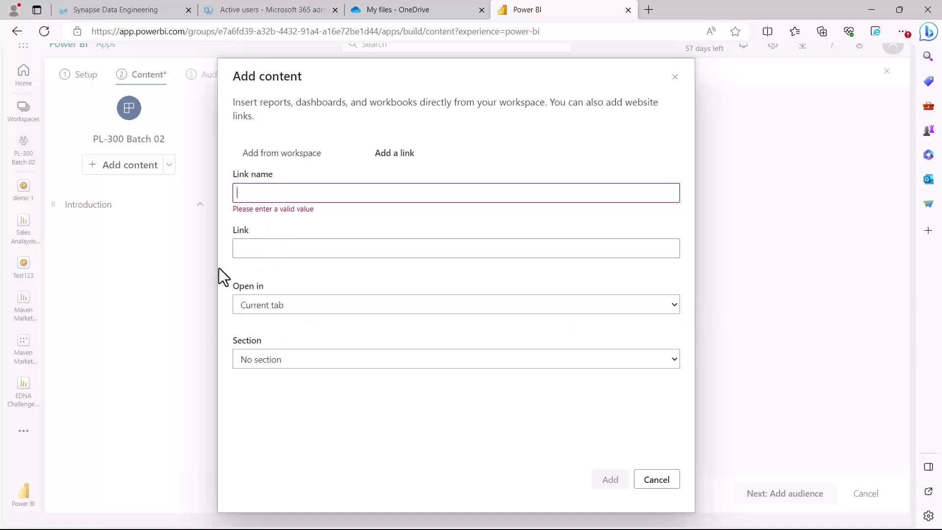
pyautogui.click(251, 249)
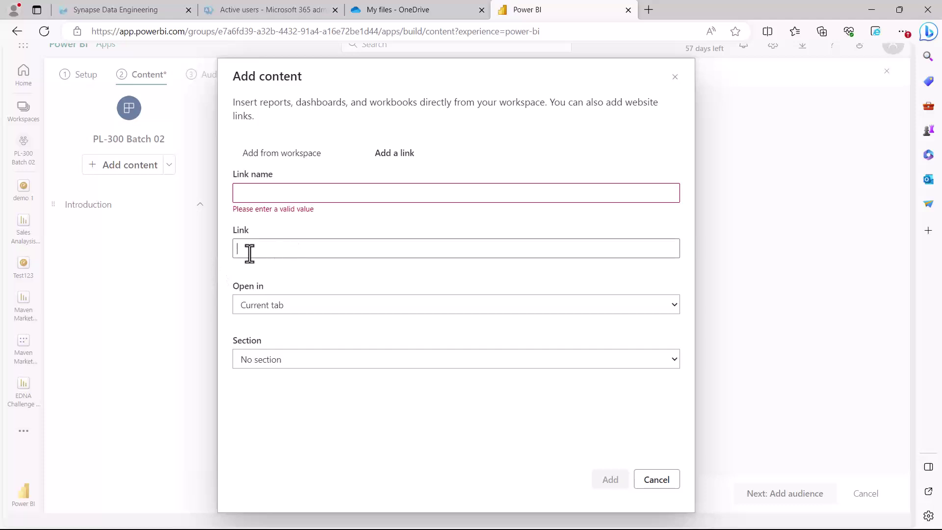
pyautogui.click(670, 308)
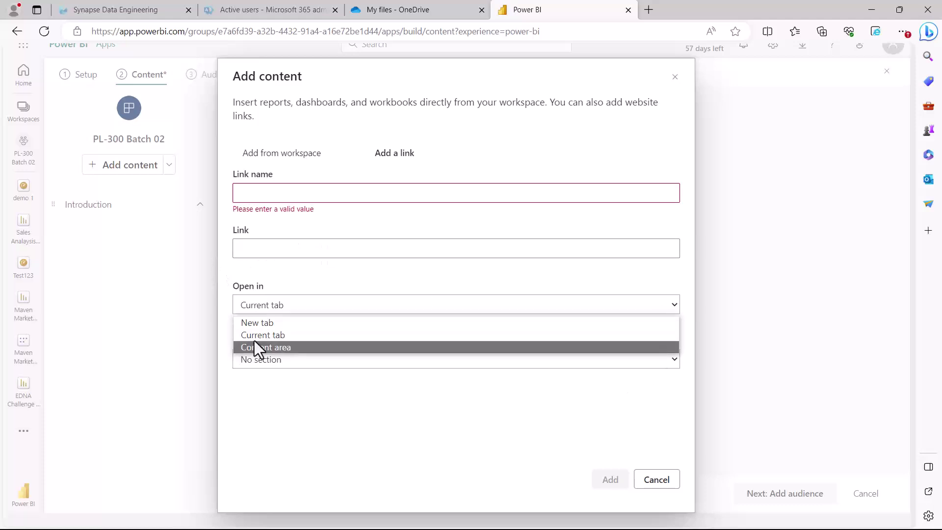
pyautogui.click(312, 278)
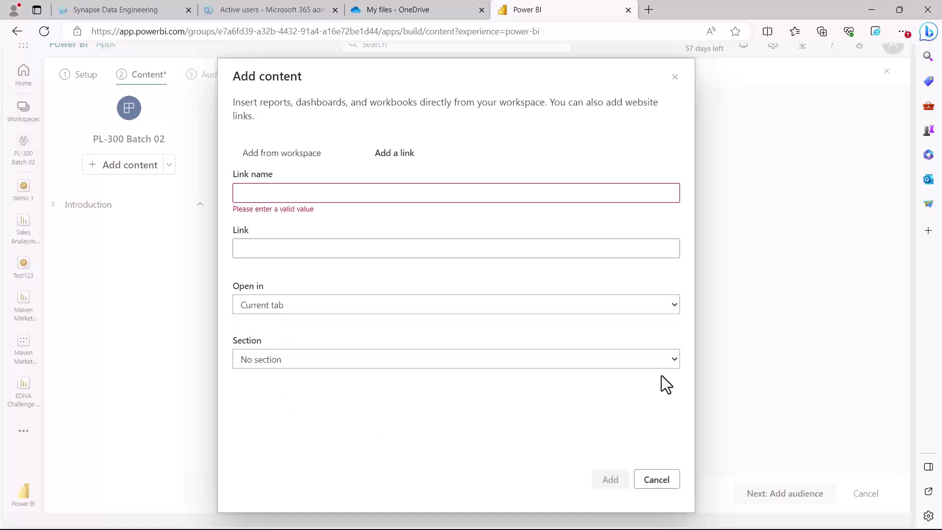
# Step: Check the section choices for a link, then add the selected Test123 dashboard and Sales Analaysis RLS report to the app
pyautogui.click(675, 358)
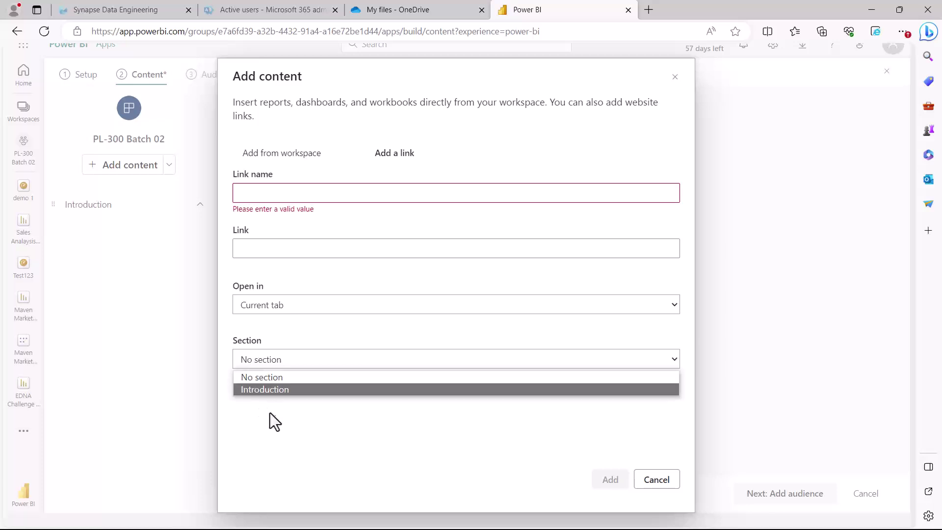
pyautogui.click(231, 370)
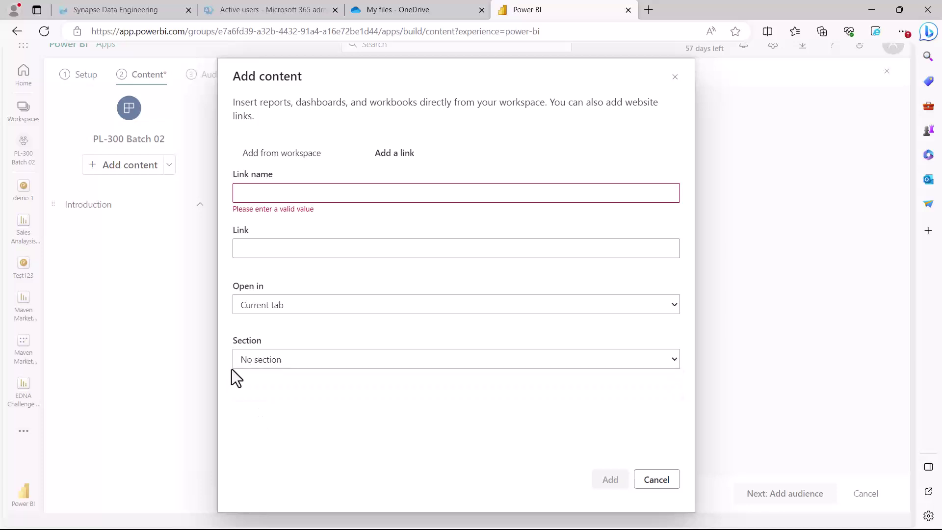
pyautogui.click(252, 153)
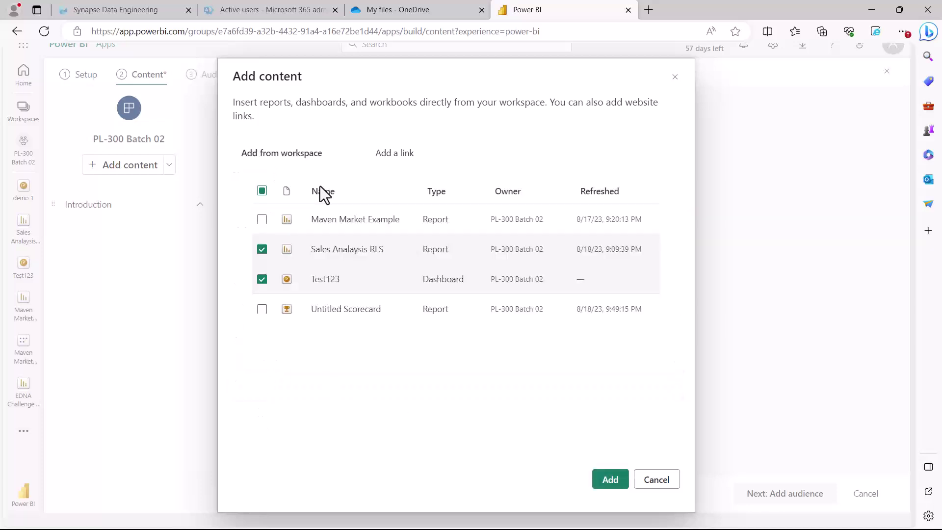
pyautogui.click(608, 481)
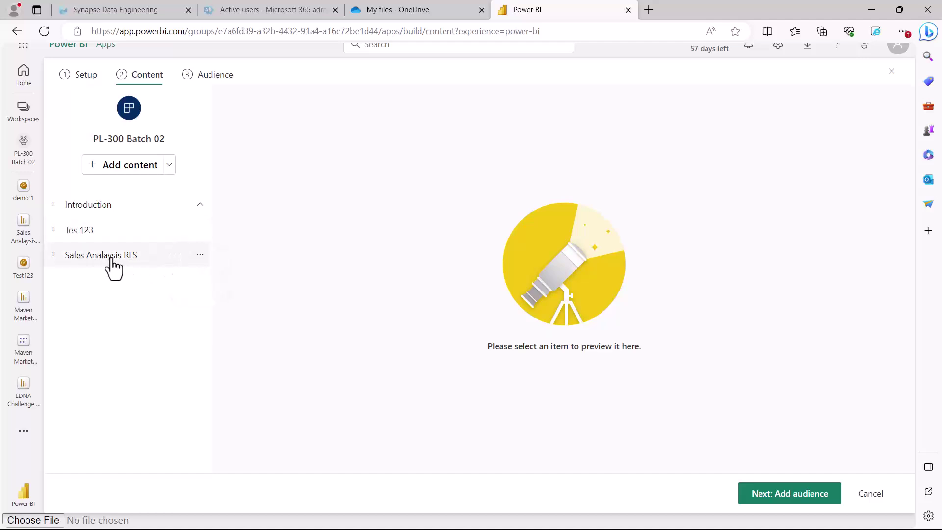
# Step: Move the Sales Analaysis RLS report into the Introduction section of the app content
pyautogui.click(200, 254)
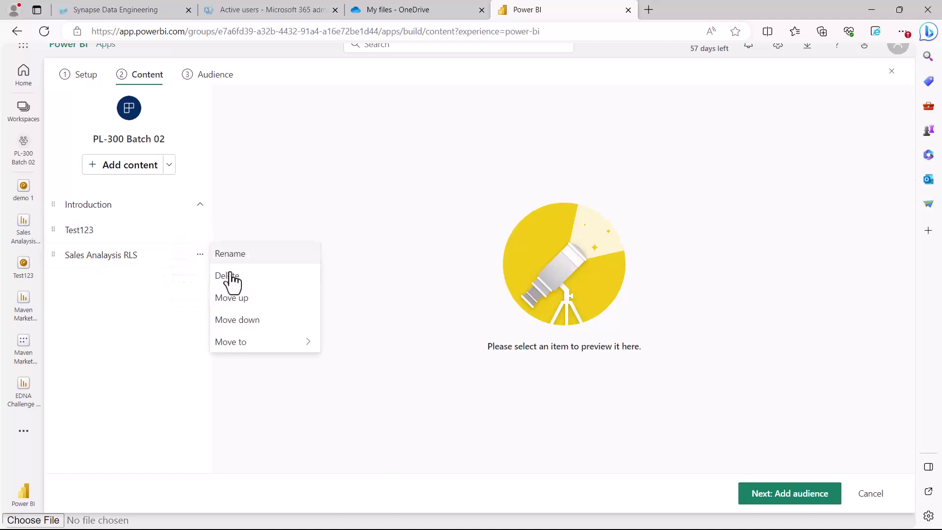
pyautogui.moveTo(240, 344)
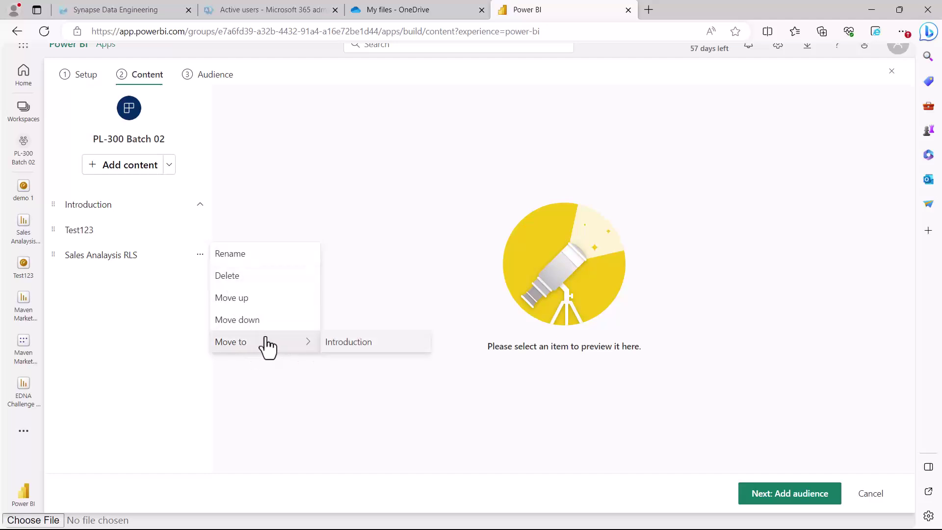
pyautogui.click(363, 346)
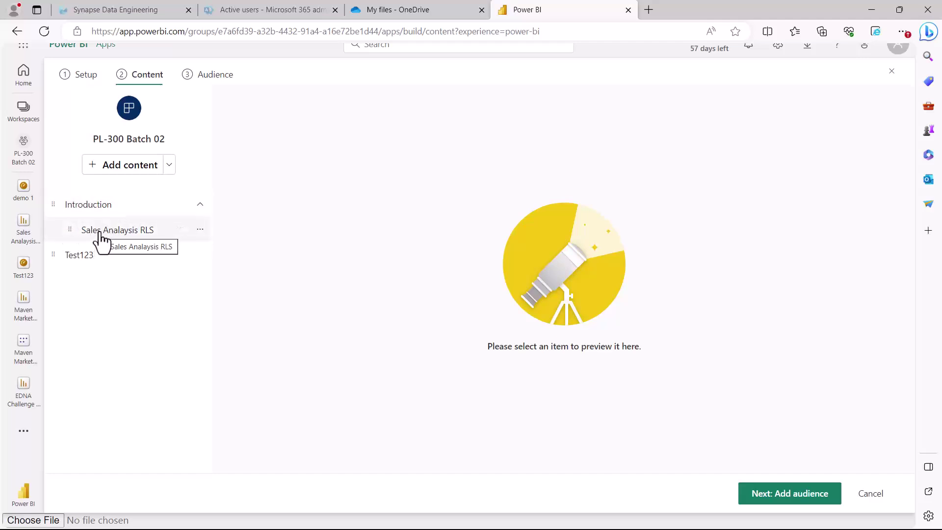
# Step: Proceed to the audience setup and review the access choices for the entire organization and for specific users or groups
pyautogui.click(769, 497)
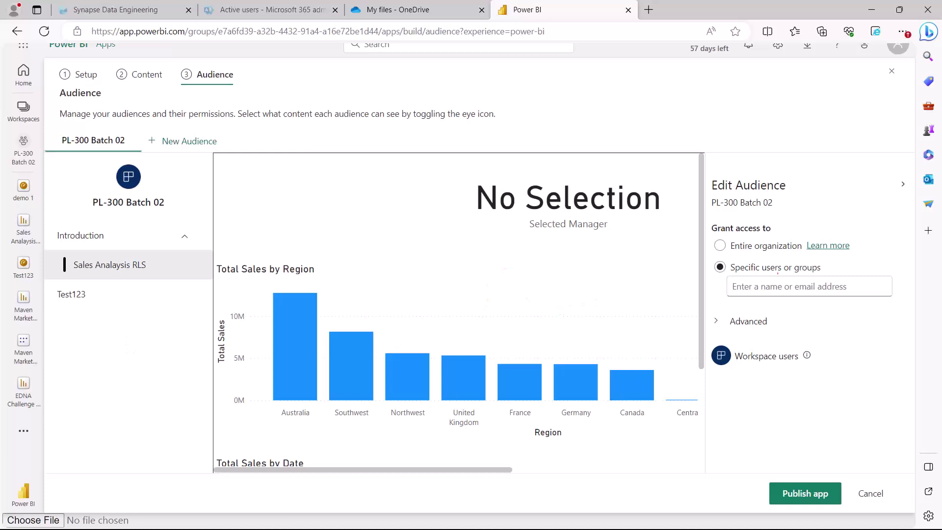
pyautogui.moveTo(708, 160)
pyautogui.mouseDown()
pyautogui.moveTo(730, 242)
pyautogui.moveTo(760, 285)
pyautogui.moveTo(795, 303)
pyautogui.moveTo(902, 316)
pyautogui.mouseUp()
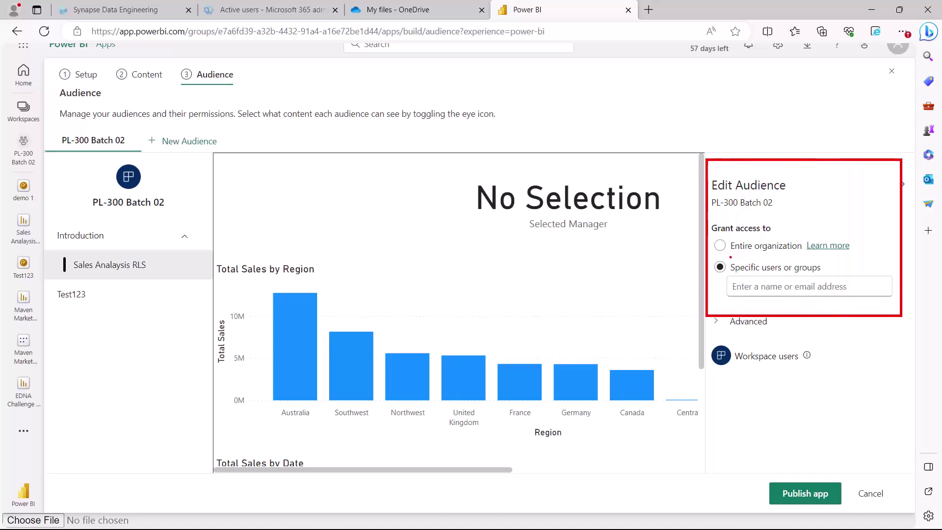
pyautogui.moveTo(739, 257); pyautogui.dragTo(802, 259)
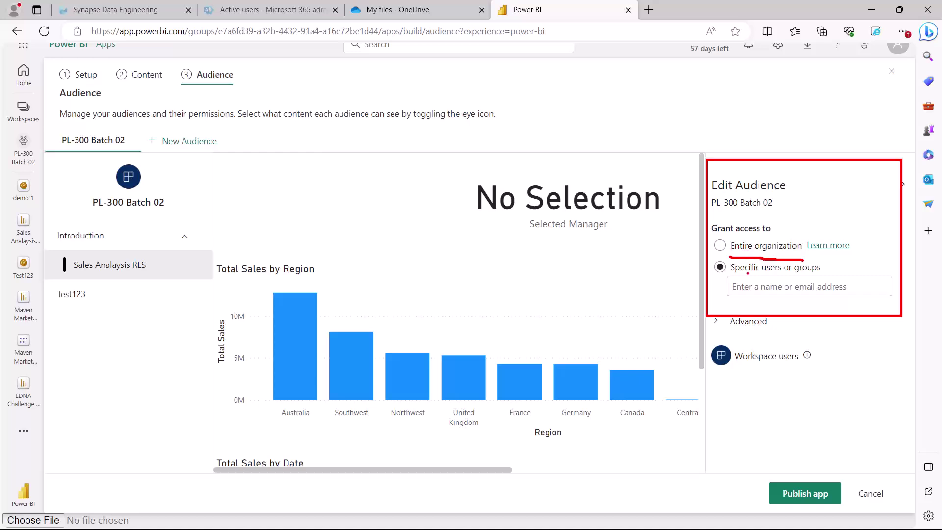
pyautogui.moveTo(747, 273); pyautogui.dragTo(783, 275)
pyautogui.press('Escape')
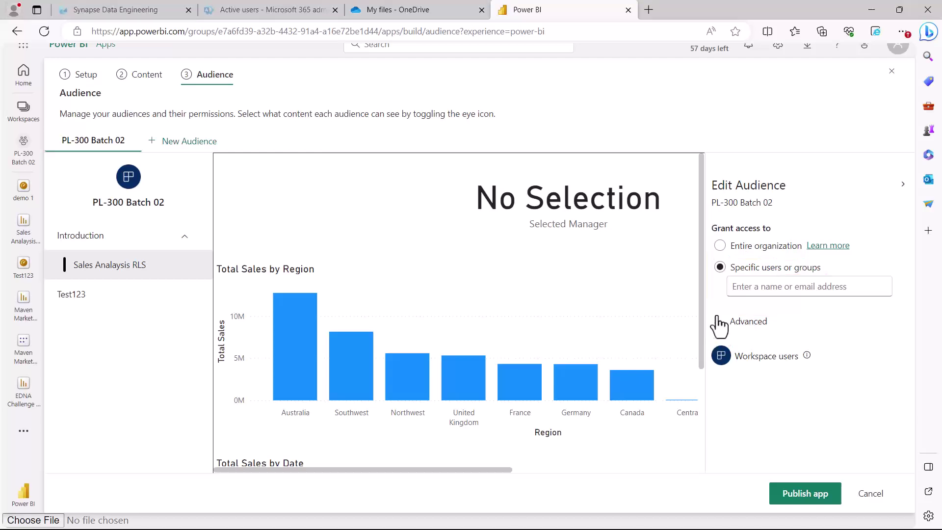
# Step: Examine the advanced audience permissions for sharing the datasets and building content with them
pyautogui.click(716, 322)
pyautogui.scroll(-1, 804, 353)
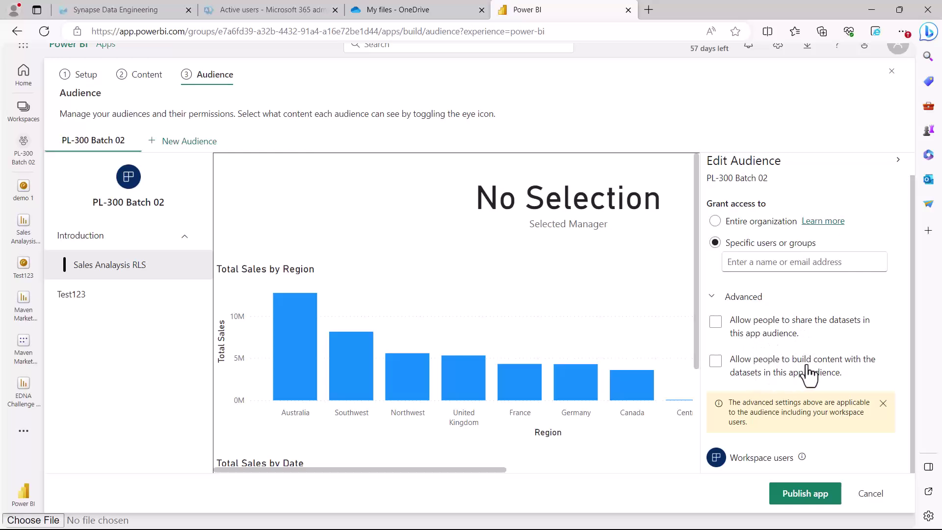
pyautogui.moveTo(847, 375)
pyautogui.scroll(1, 812, 365)
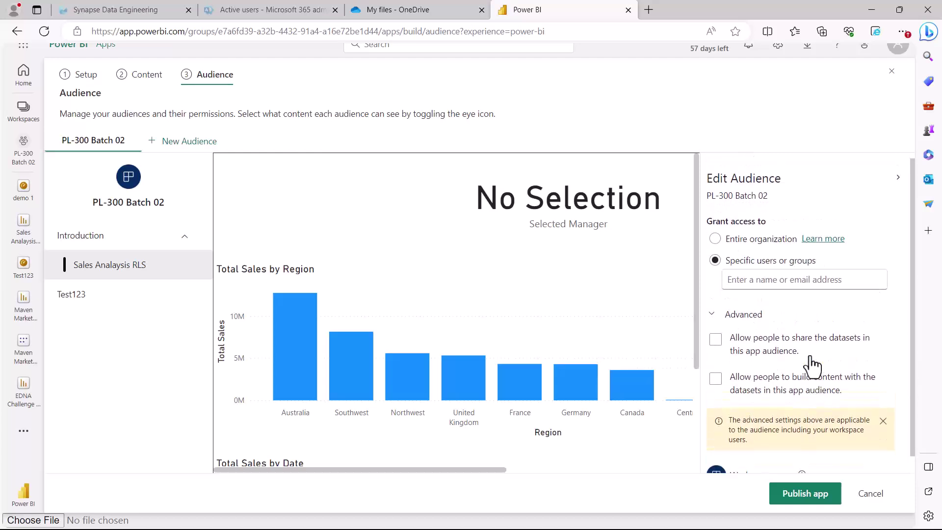
pyautogui.click(711, 322)
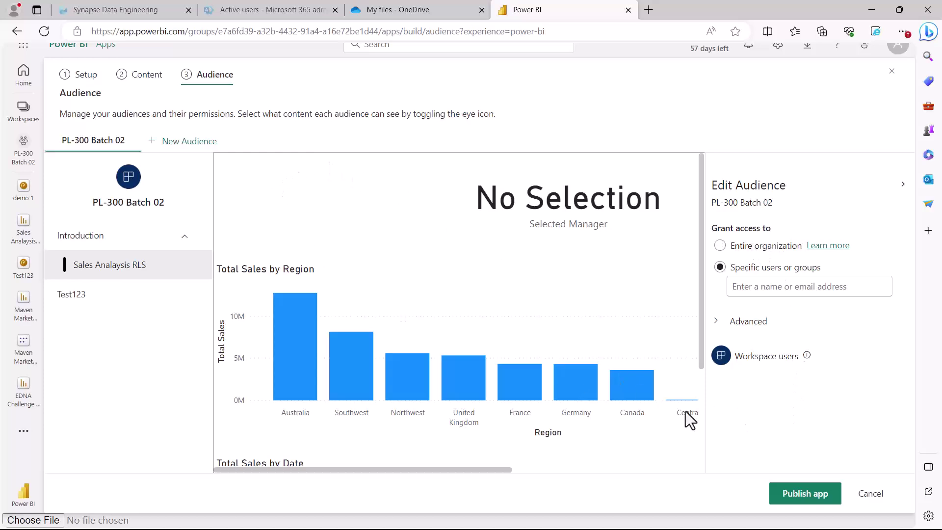
# Step: Publish the PL-300 Batch 02 app and open it
pyautogui.click(808, 494)
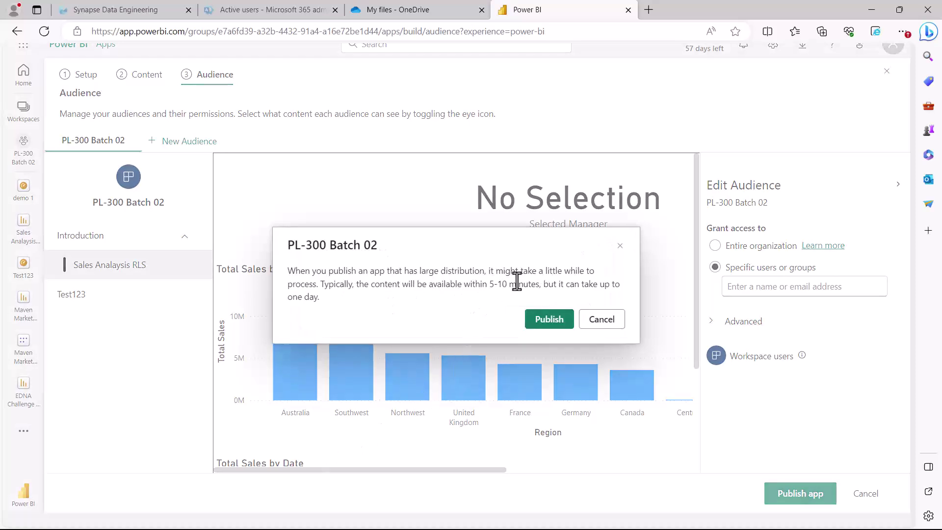
pyautogui.click(540, 320)
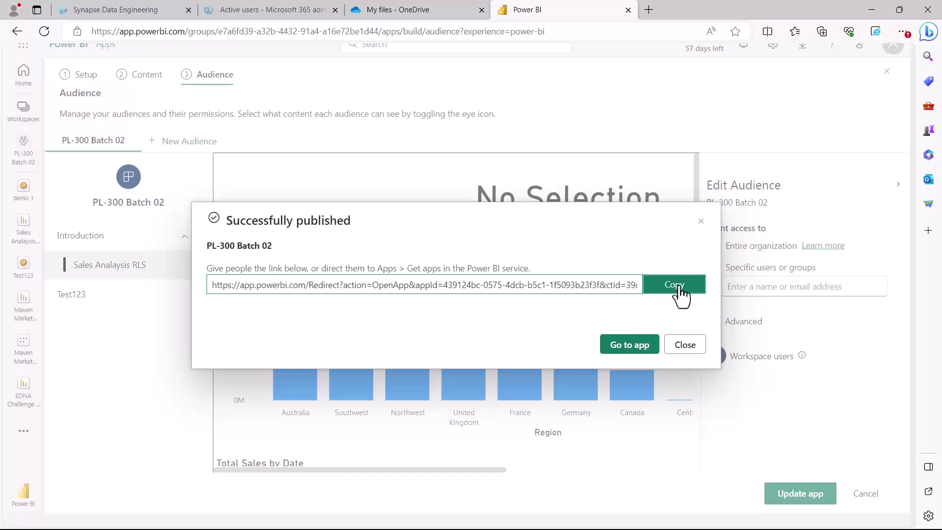
pyautogui.click(624, 347)
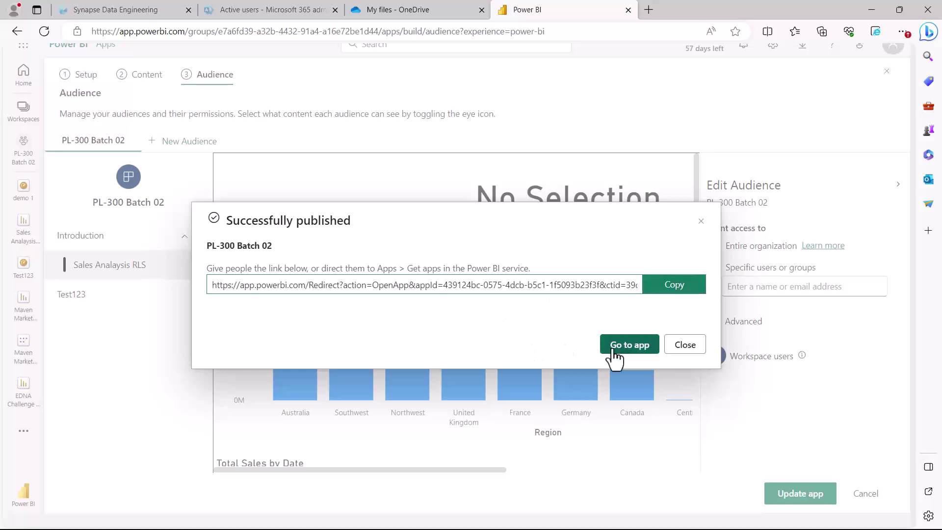
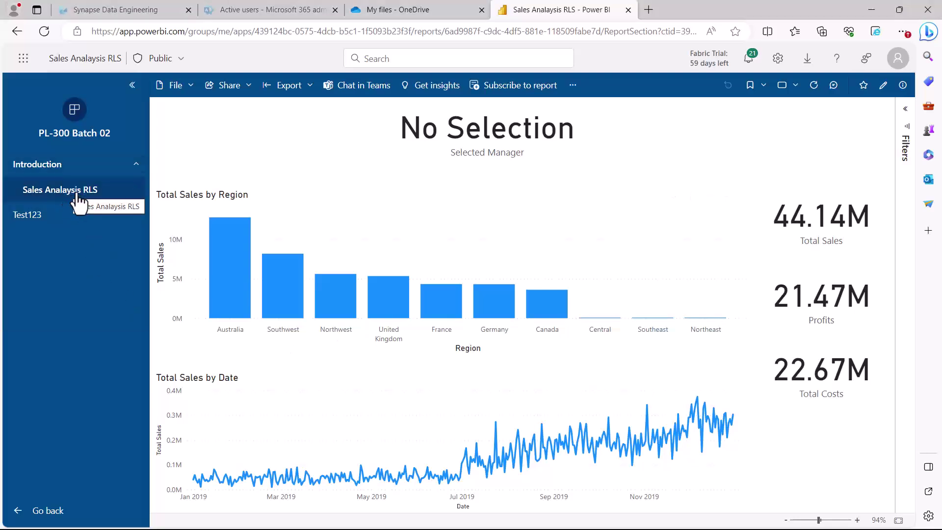
# Step: Browse the app's Test123 dashboard and follow its tiles to the underlying Sales Analaysis RLS report
pyautogui.click(29, 216)
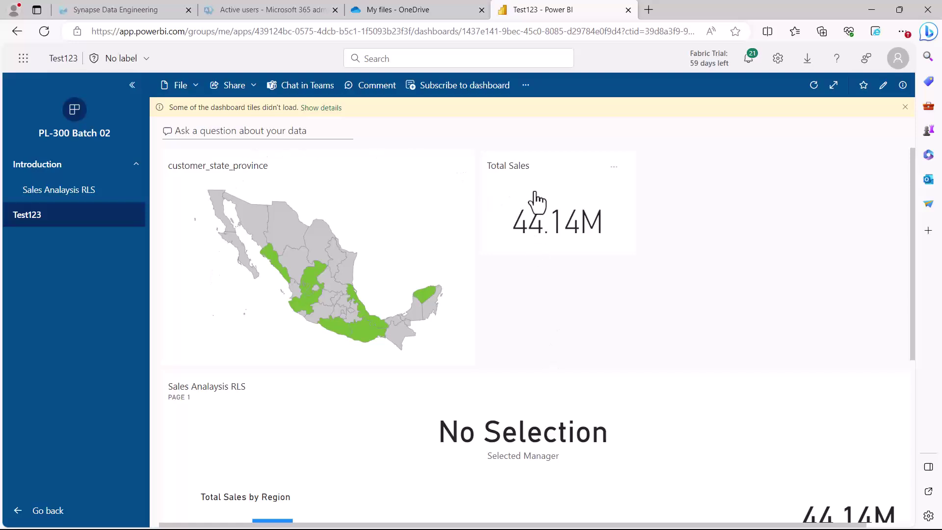
pyautogui.click(604, 354)
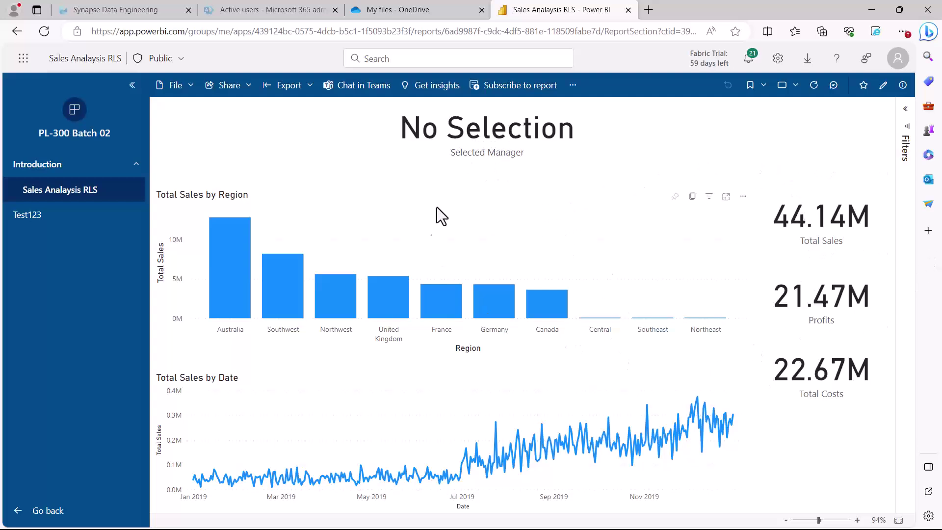
pyautogui.click(18, 217)
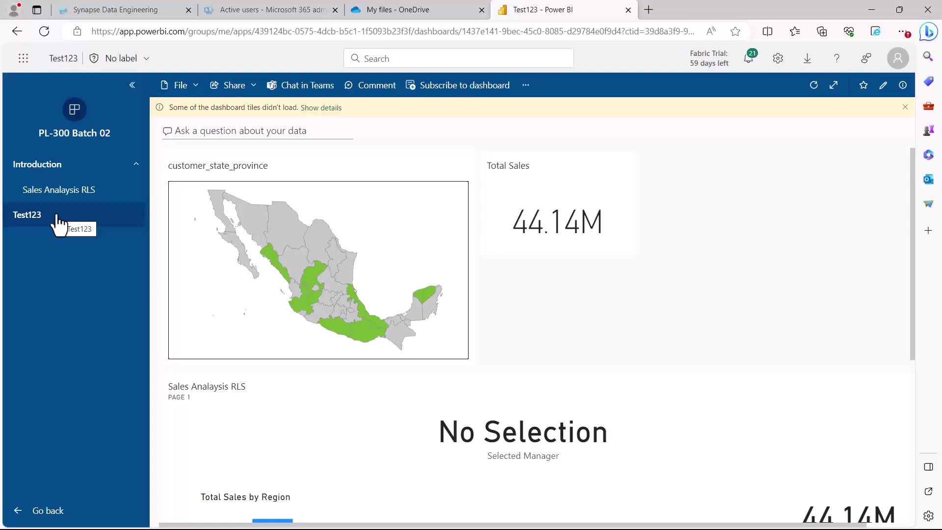
pyautogui.click(544, 248)
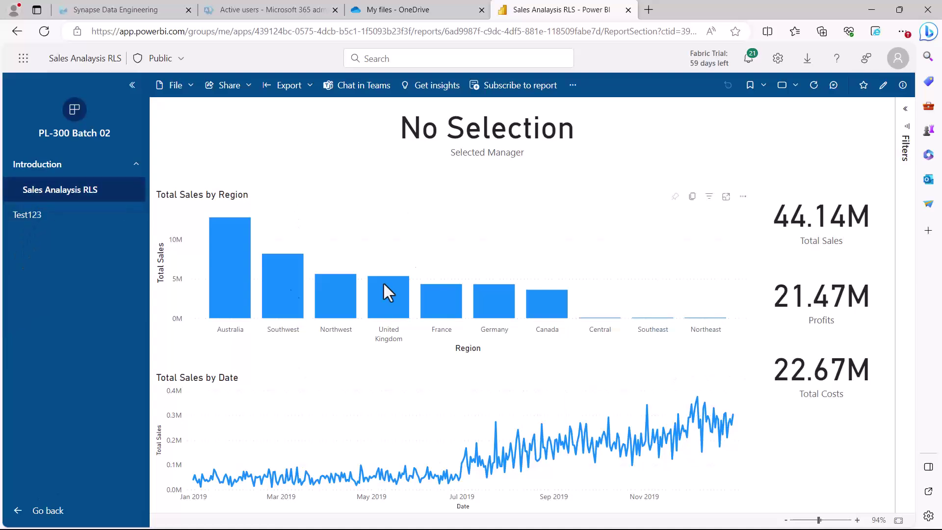
# Step: Collapse the Introduction section, inspect the Sales Analaysis RLS report's details, and follow the link to its app location
pyautogui.click(16, 168)
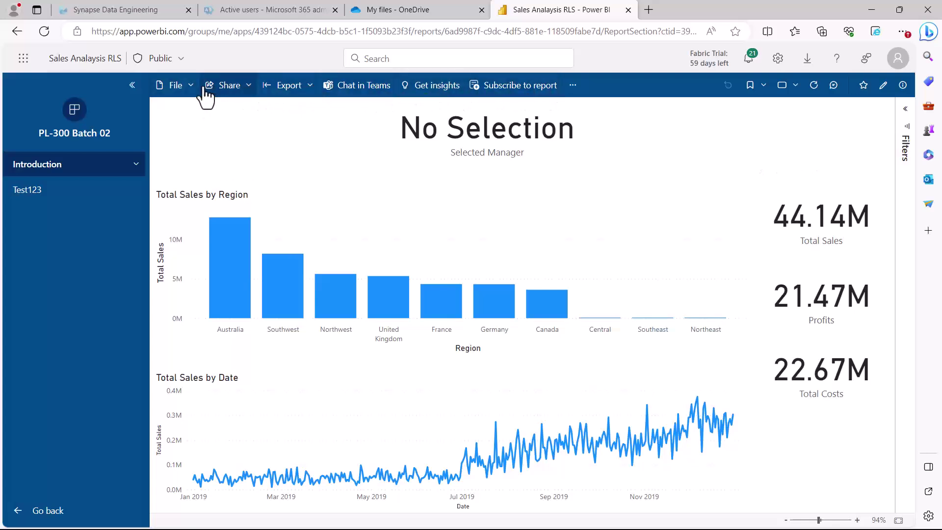
pyautogui.click(76, 60)
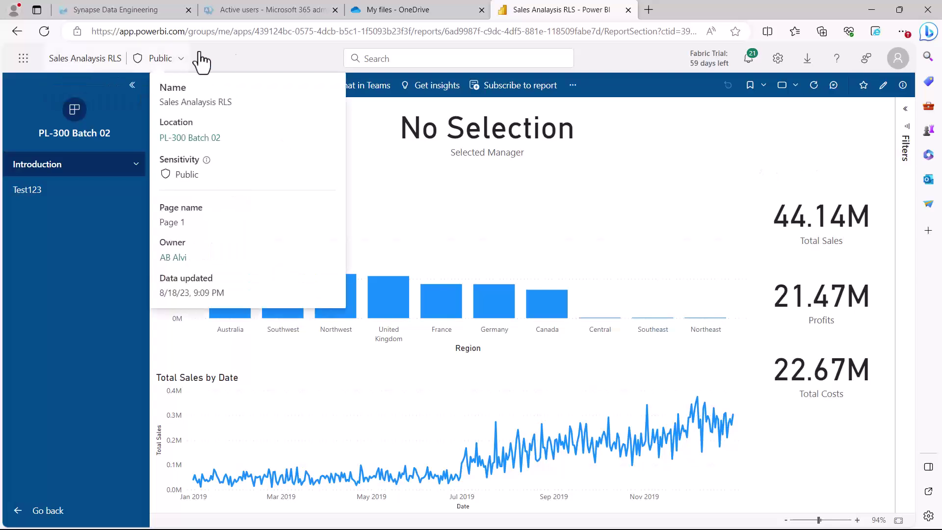
pyautogui.click(190, 138)
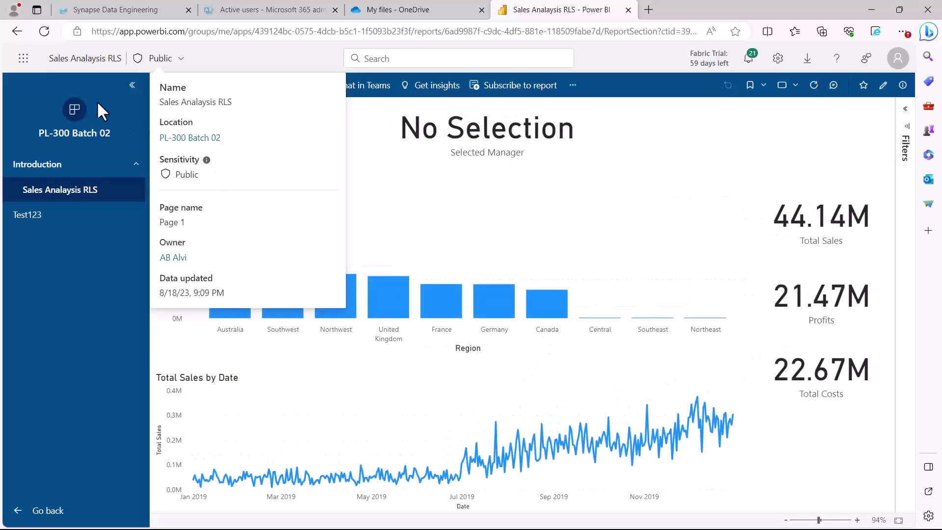
# Step: Leave the app and open the PL-300 Batch 02 workspace
pyautogui.click(39, 515)
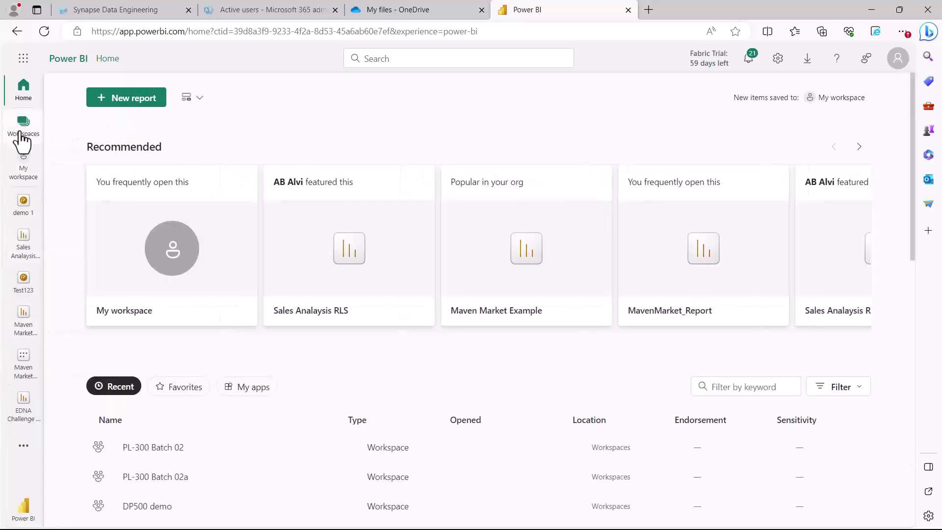
pyautogui.click(21, 134)
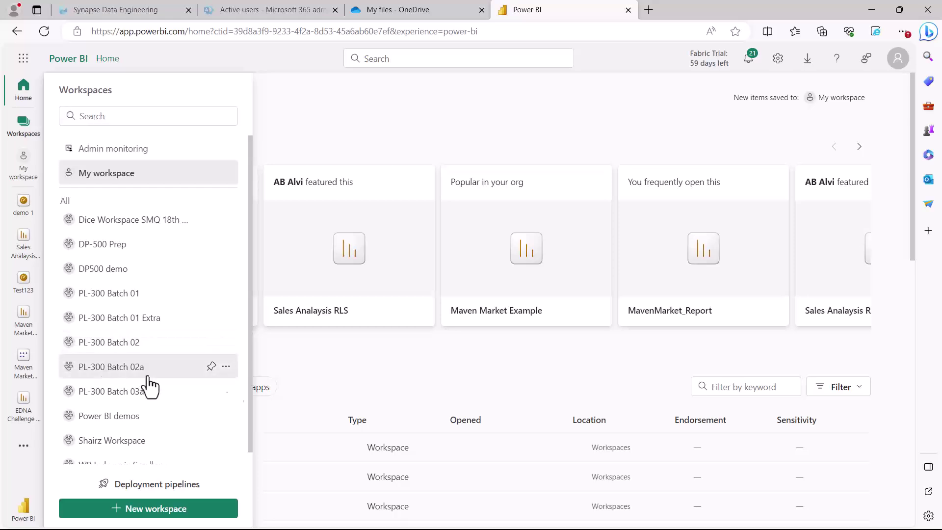
pyautogui.click(110, 368)
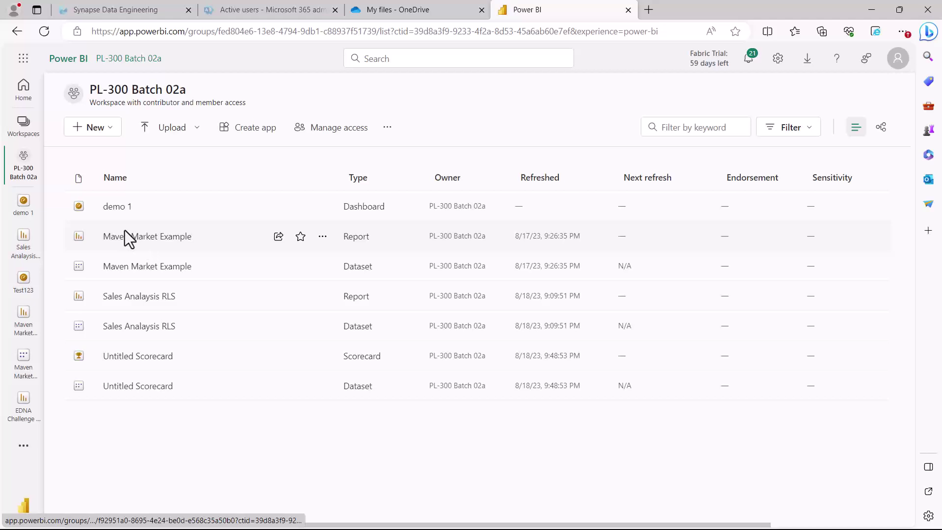
pyautogui.click(24, 127)
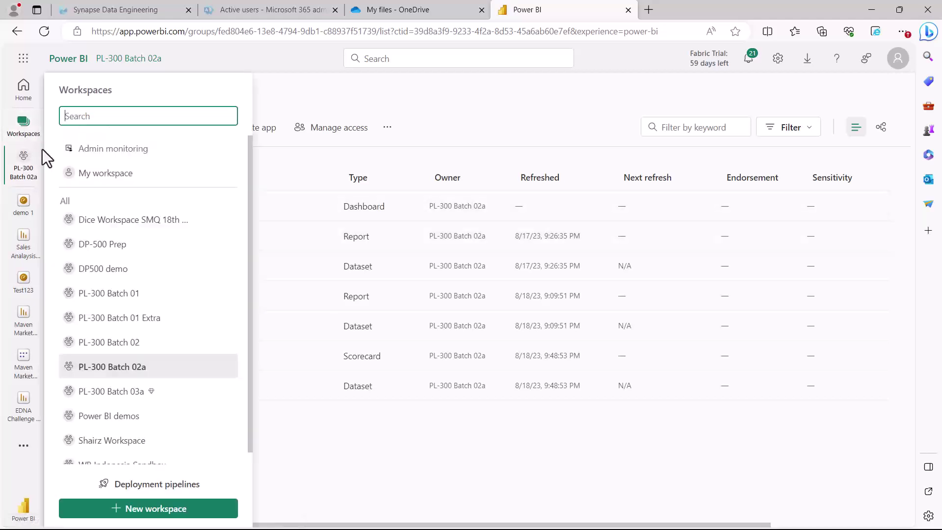
pyautogui.click(93, 342)
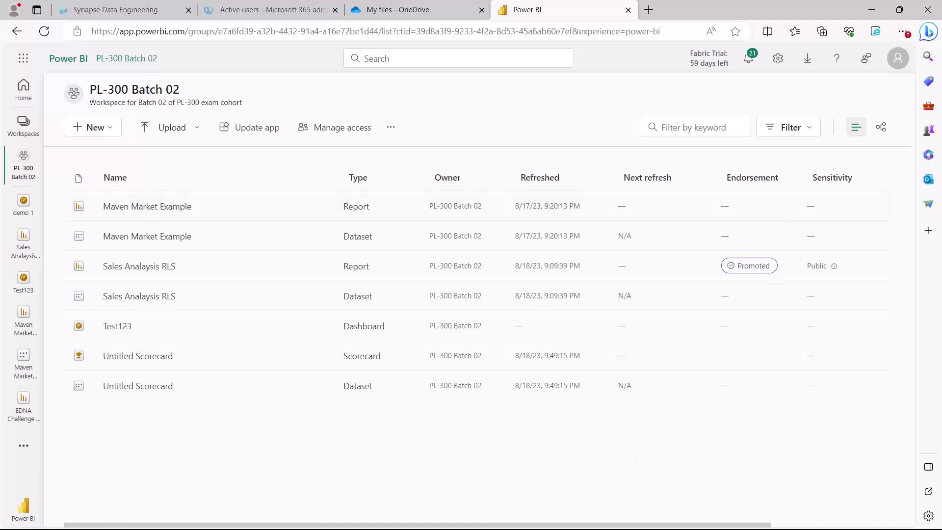
# Step: Check which workspace items are included in the app and locate the command for updating the app
pyautogui.moveTo(454, 524); pyautogui.dragTo(572, 524)
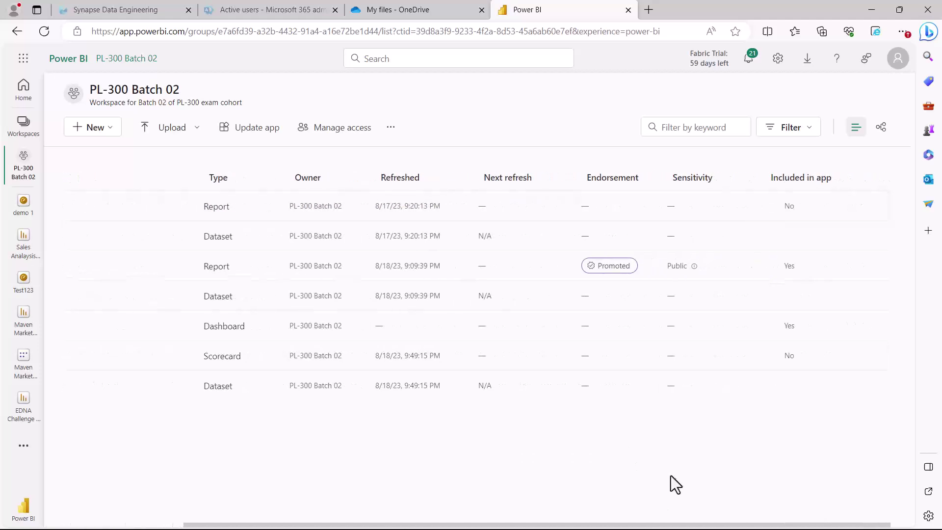
pyautogui.moveTo(744, 146)
pyautogui.mouseDown()
pyautogui.moveTo(762, 202)
pyautogui.moveTo(861, 392)
pyautogui.moveTo(870, 435)
pyautogui.mouseUp()
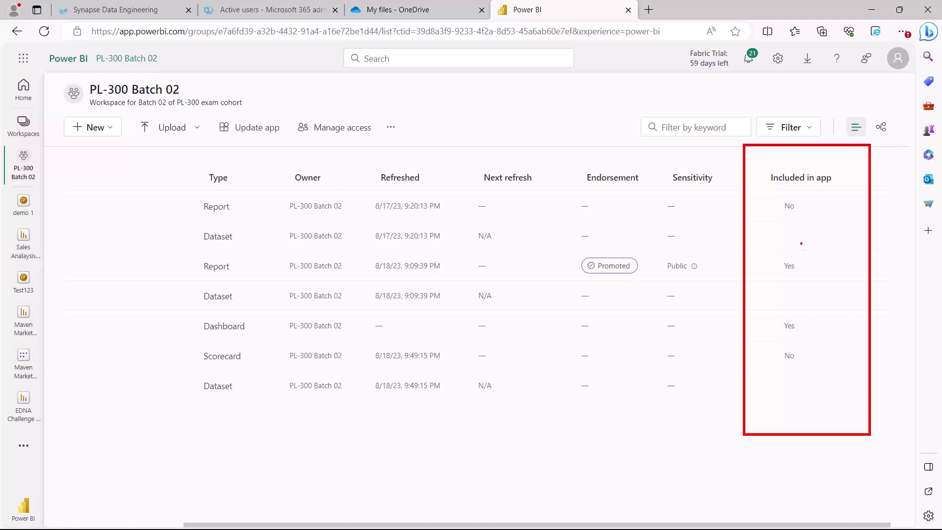
pyautogui.moveTo(793, 261)
pyautogui.mouseDown()
pyautogui.moveTo(782, 257)
pyautogui.moveTo(782, 274)
pyautogui.moveTo(797, 264)
pyautogui.mouseUp()
pyautogui.moveTo(795, 317)
pyautogui.mouseDown()
pyautogui.moveTo(778, 314)
pyautogui.moveTo(778, 335)
pyautogui.moveTo(799, 332)
pyautogui.moveTo(796, 319)
pyautogui.mouseUp()
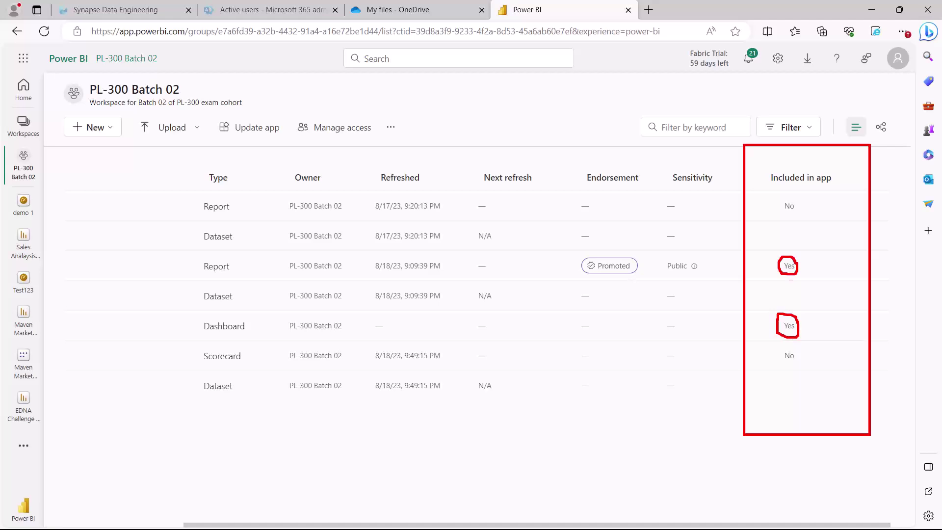
pyautogui.press('Escape')
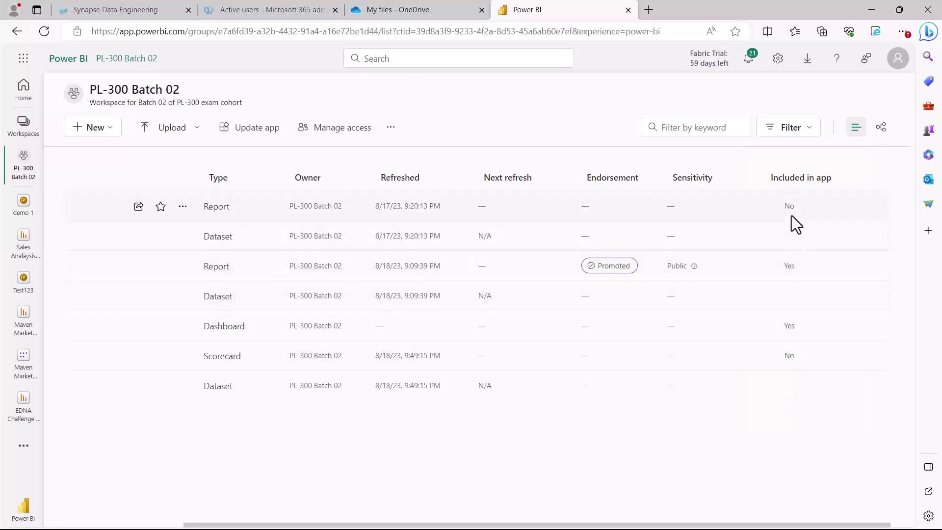
pyautogui.hotkey('ctrl', '2')
pyautogui.moveTo(206, 111); pyautogui.dragTo(291, 143)
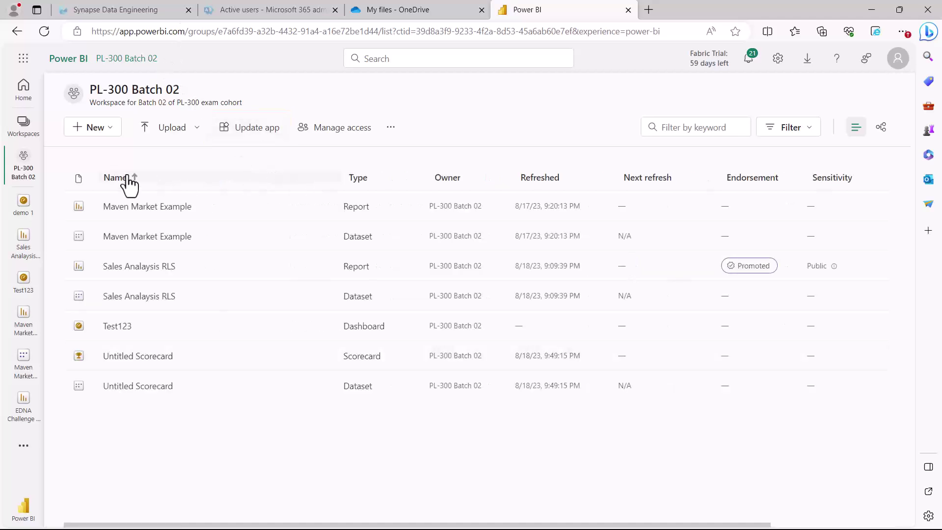
# Step: Open the list of available apps from the home page and locate the published PL-300 Batch 02 app
pyautogui.click(24, 93)
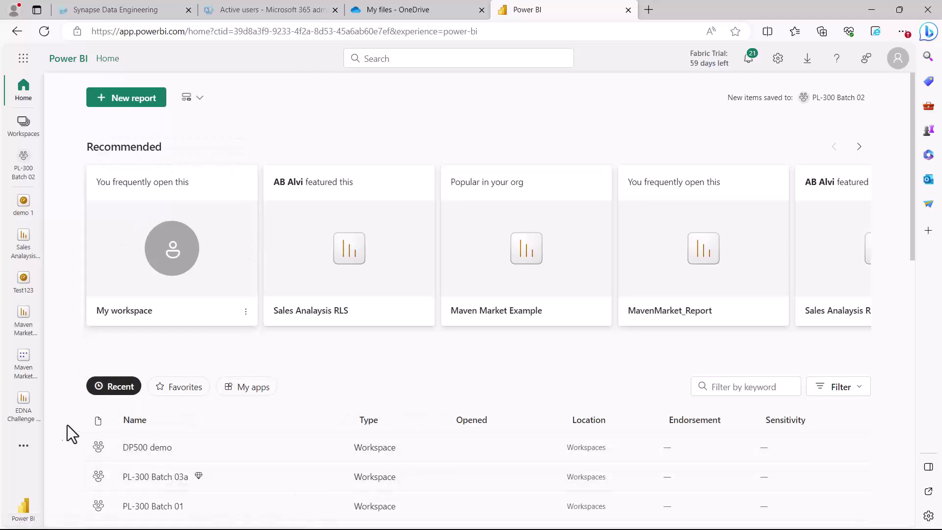
pyautogui.click(23, 447)
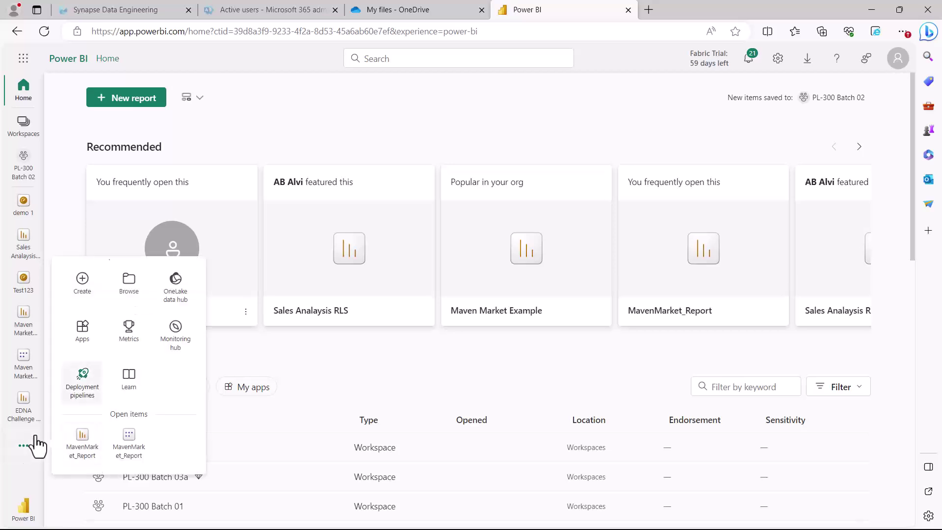
pyautogui.click(82, 335)
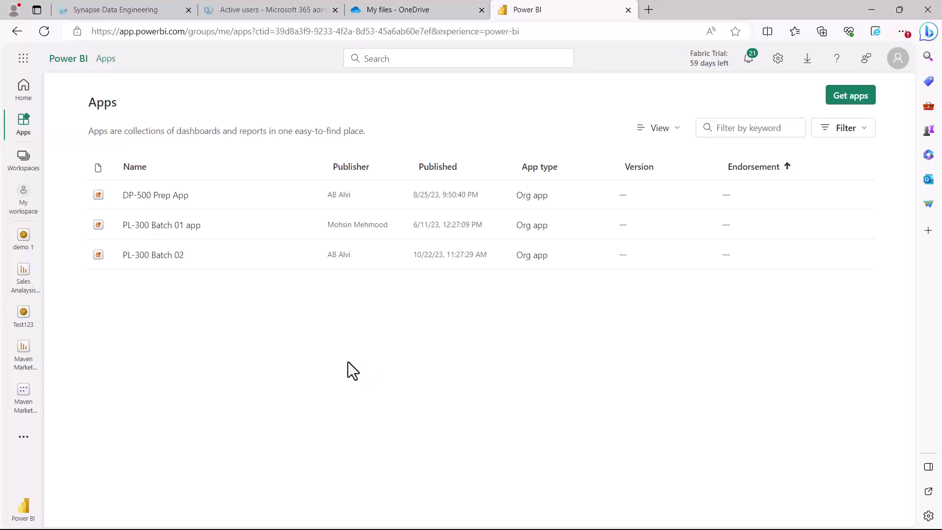
pyautogui.moveTo(84, 229)
pyautogui.mouseDown()
pyautogui.moveTo(115, 248)
pyautogui.moveTo(258, 289)
pyautogui.mouseUp()
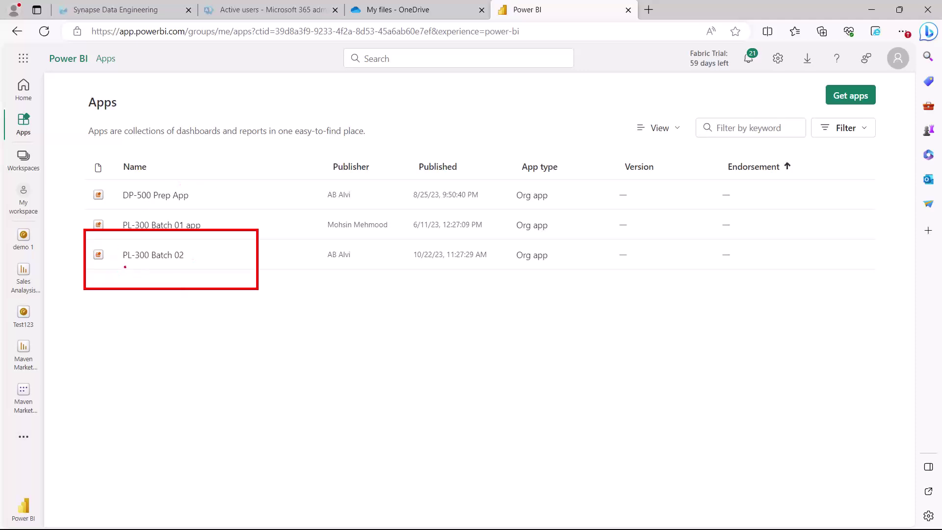
pyautogui.moveTo(125, 265); pyautogui.dragTo(182, 264)
pyautogui.moveTo(93, 264); pyautogui.dragTo(108, 266)
pyautogui.press('Escape')
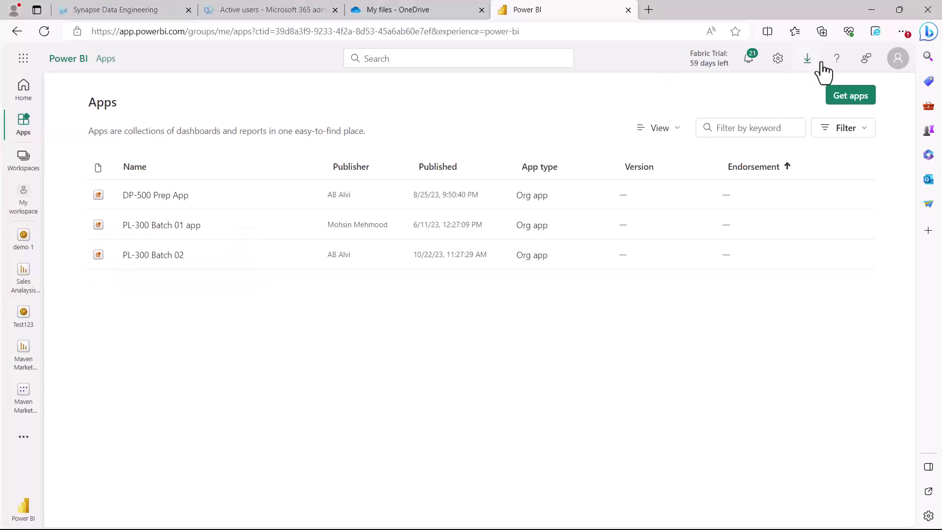